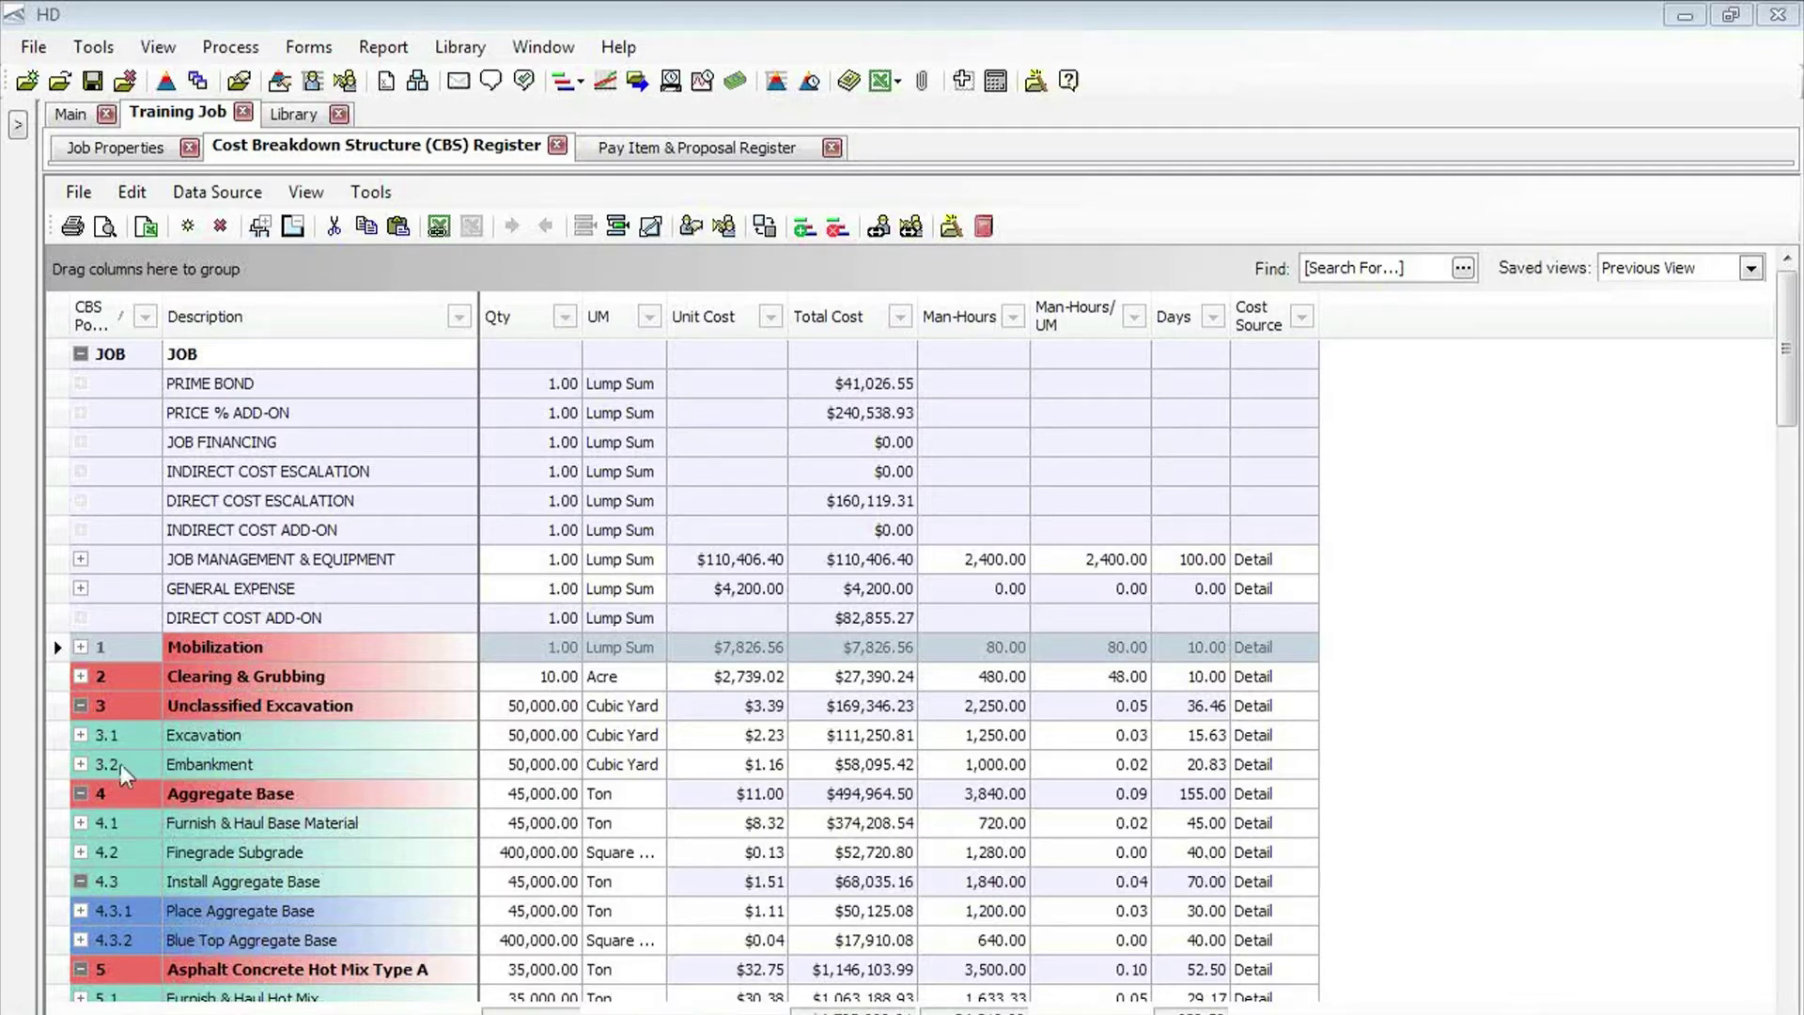
Step: Select the Mobilization cost item and briefly view its resources
left_click(58, 651)
left_click(81, 647)
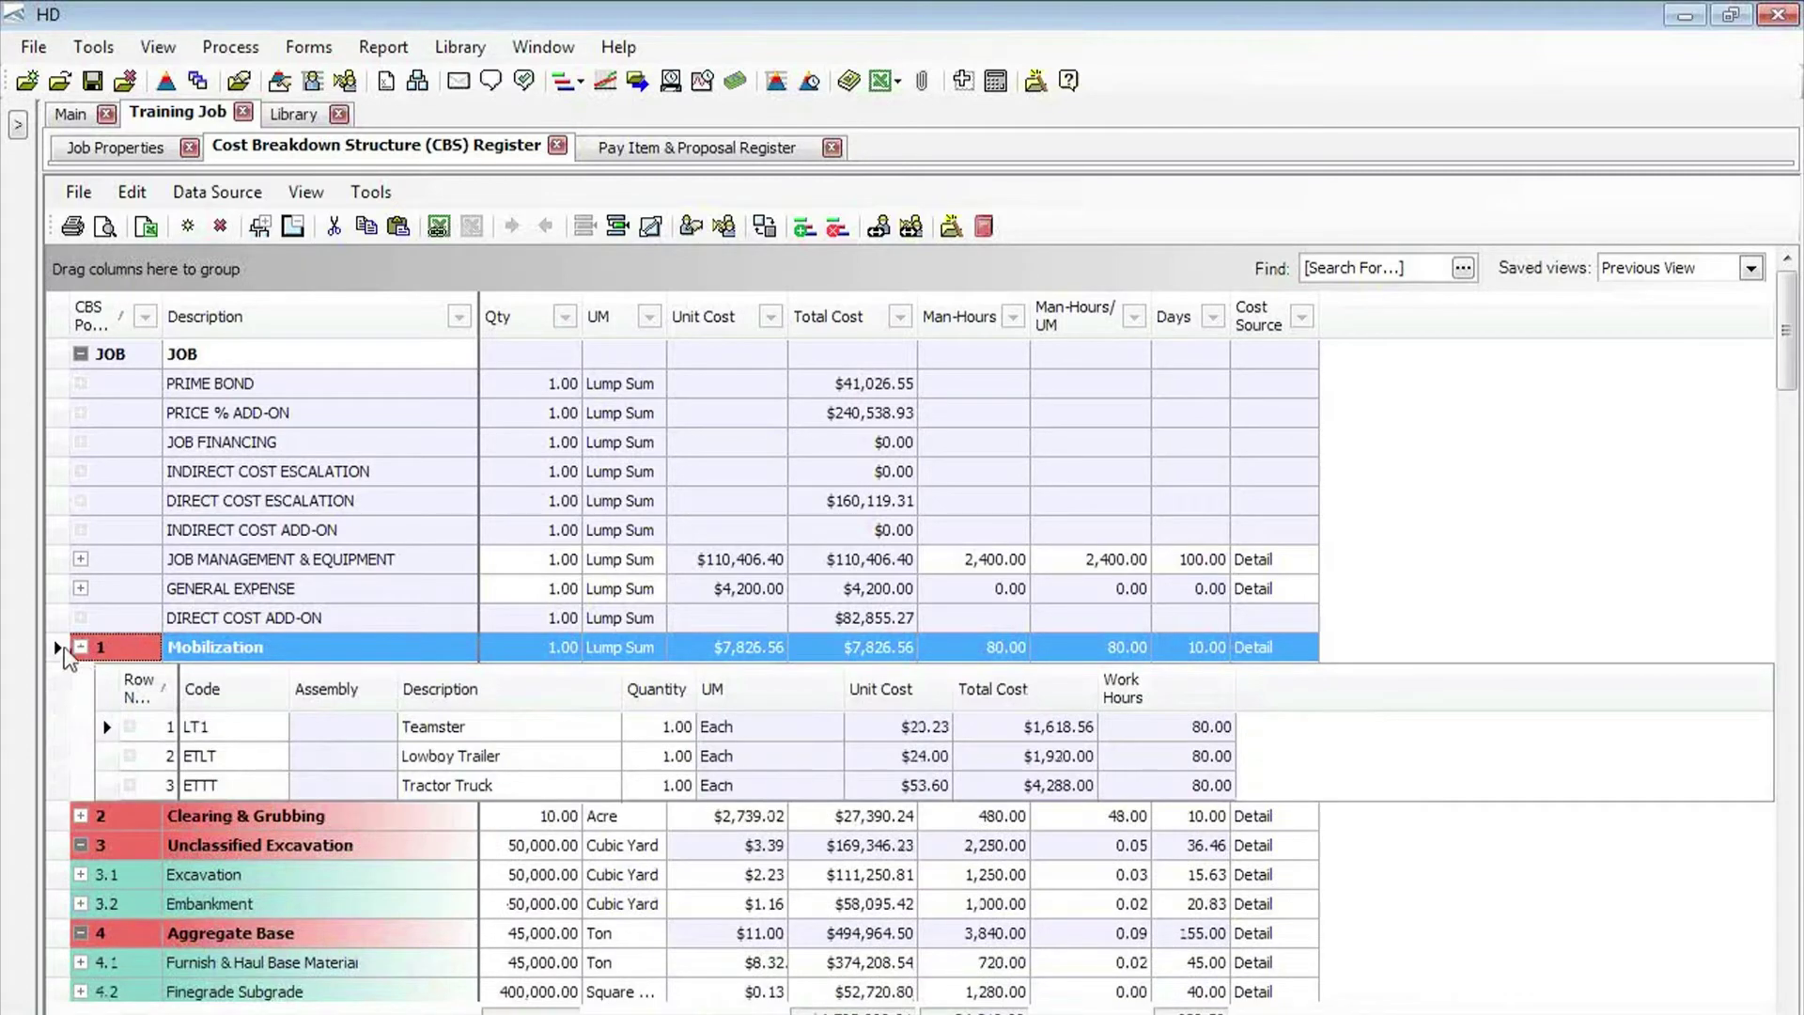
left_click(81, 648)
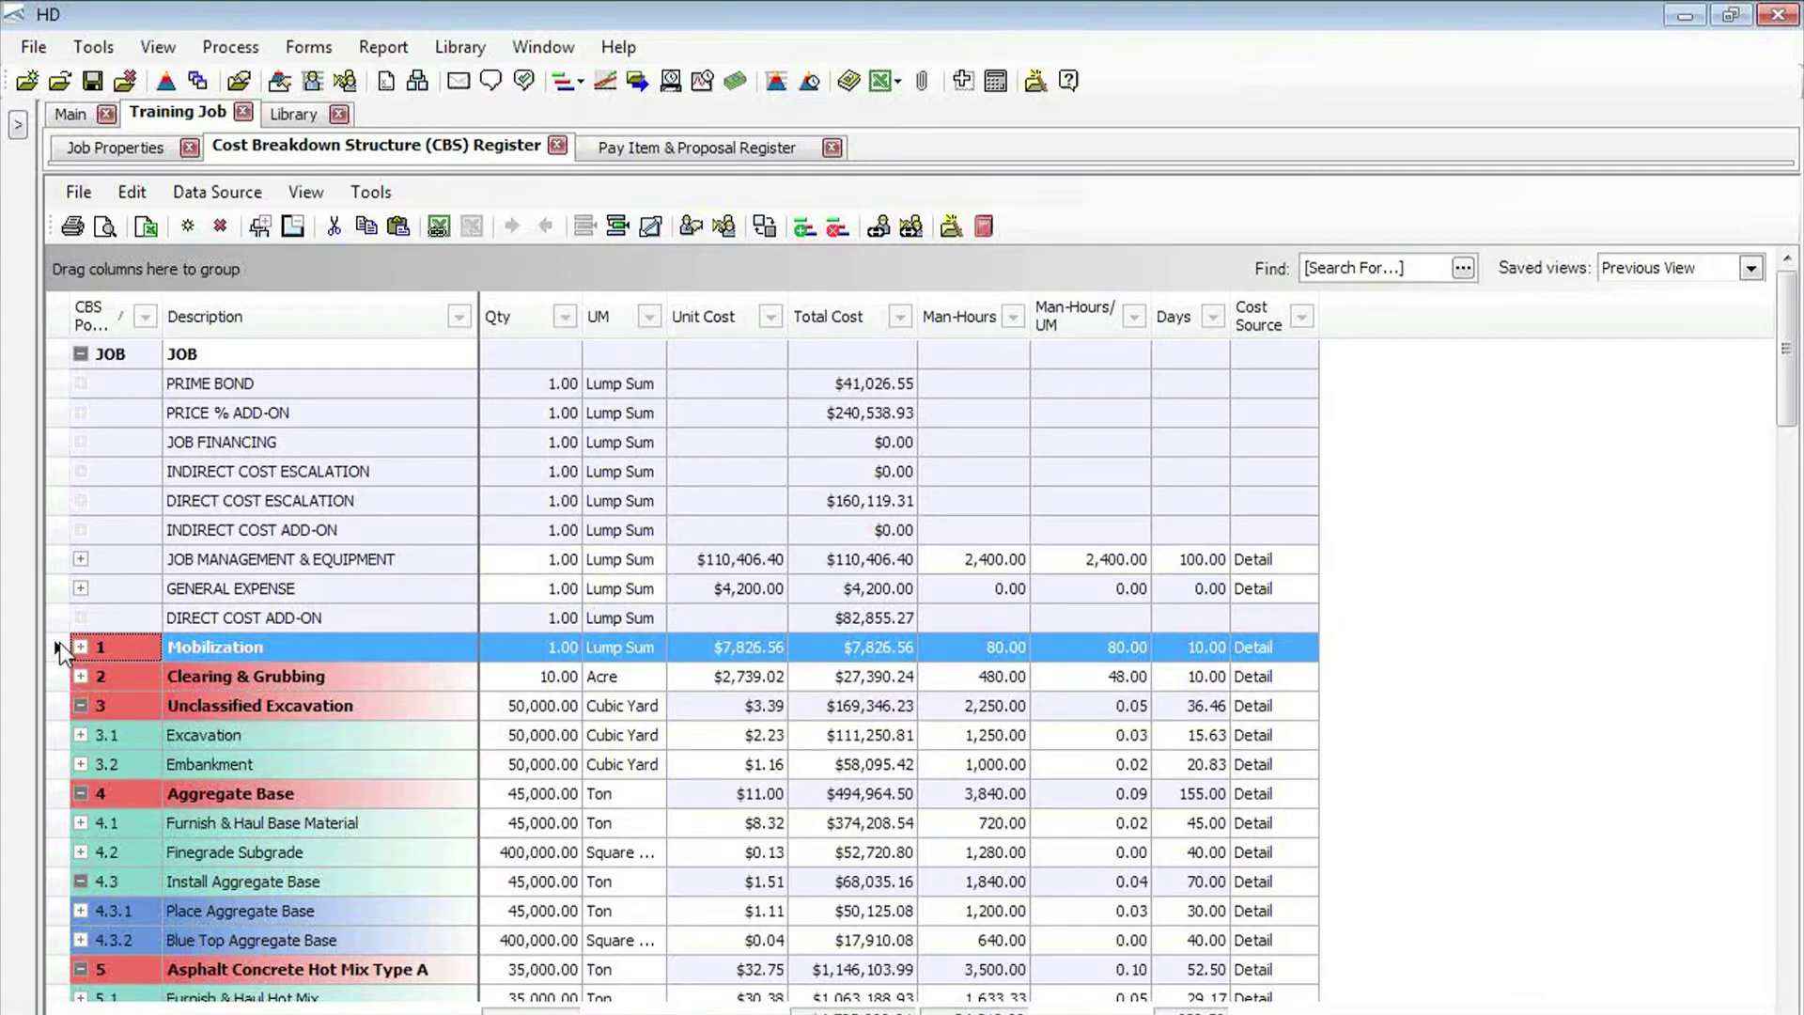
Step: Copy Mobilization and paste it under itself as subordinate 1.1, adjusting copied quantities by their drivers
right_click(59, 650)
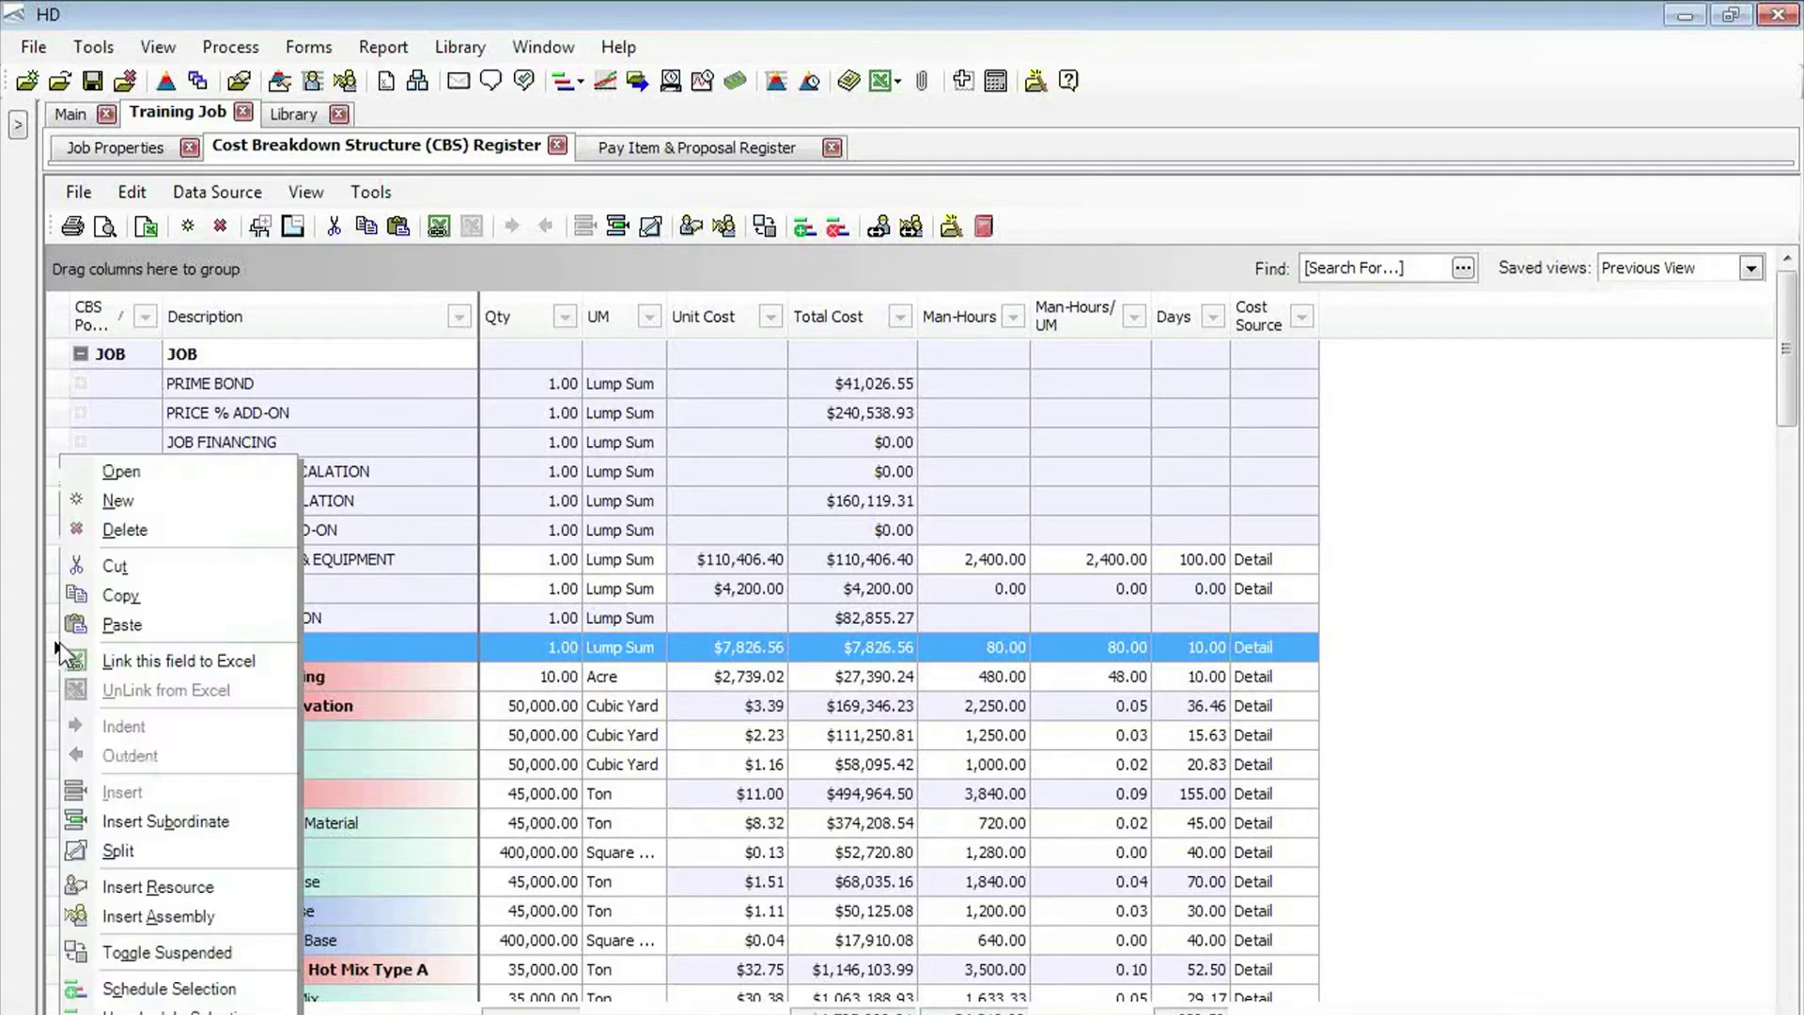
left_click(141, 604)
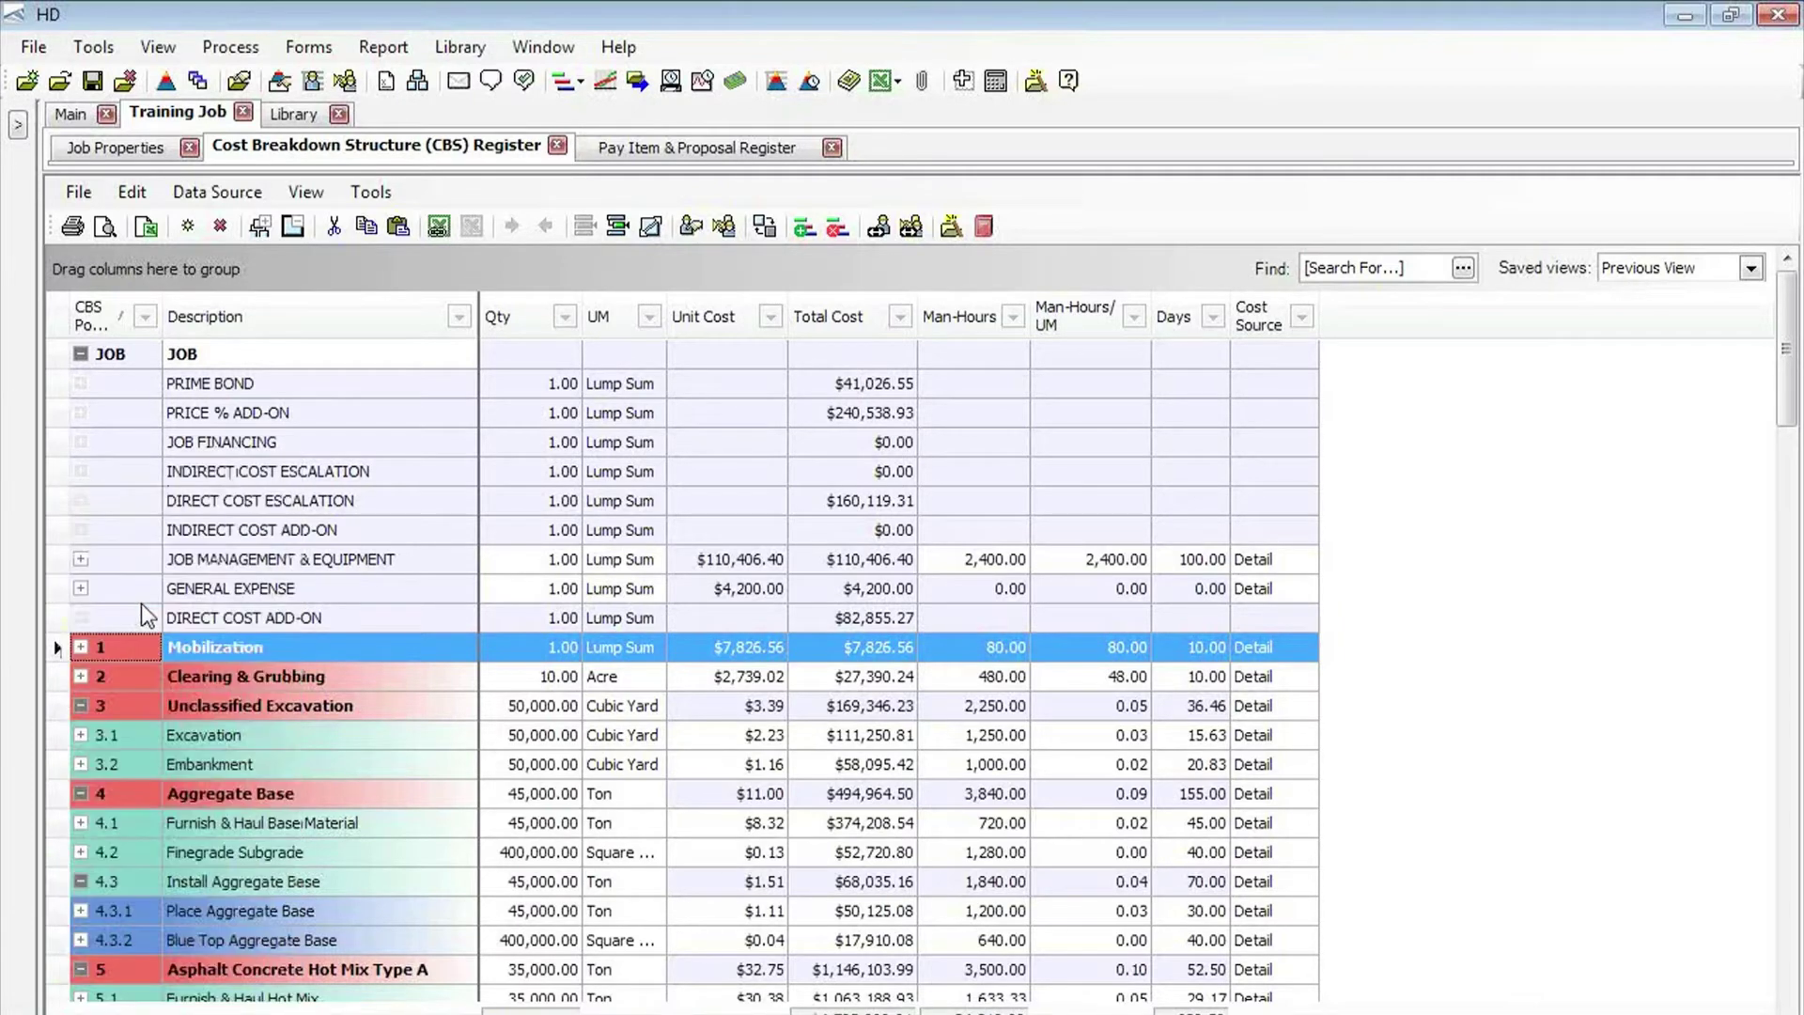
right_click(60, 651)
left_click(76, 624)
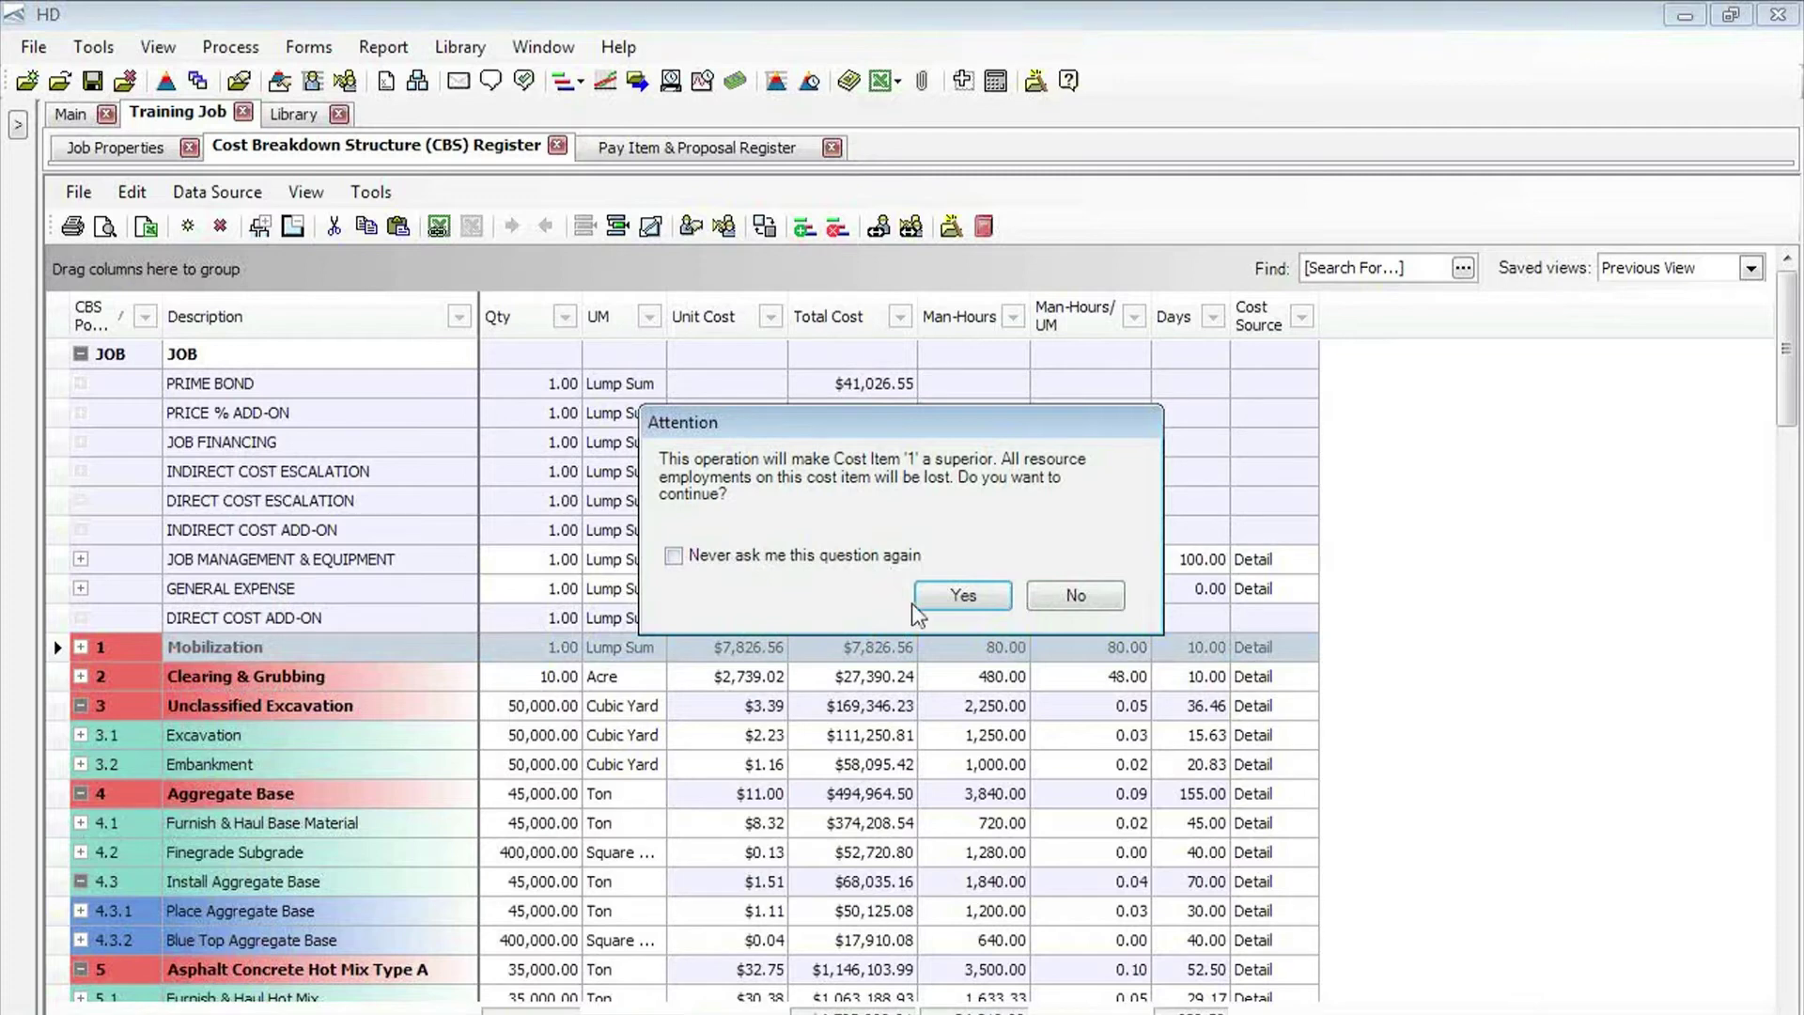
left_click(963, 595)
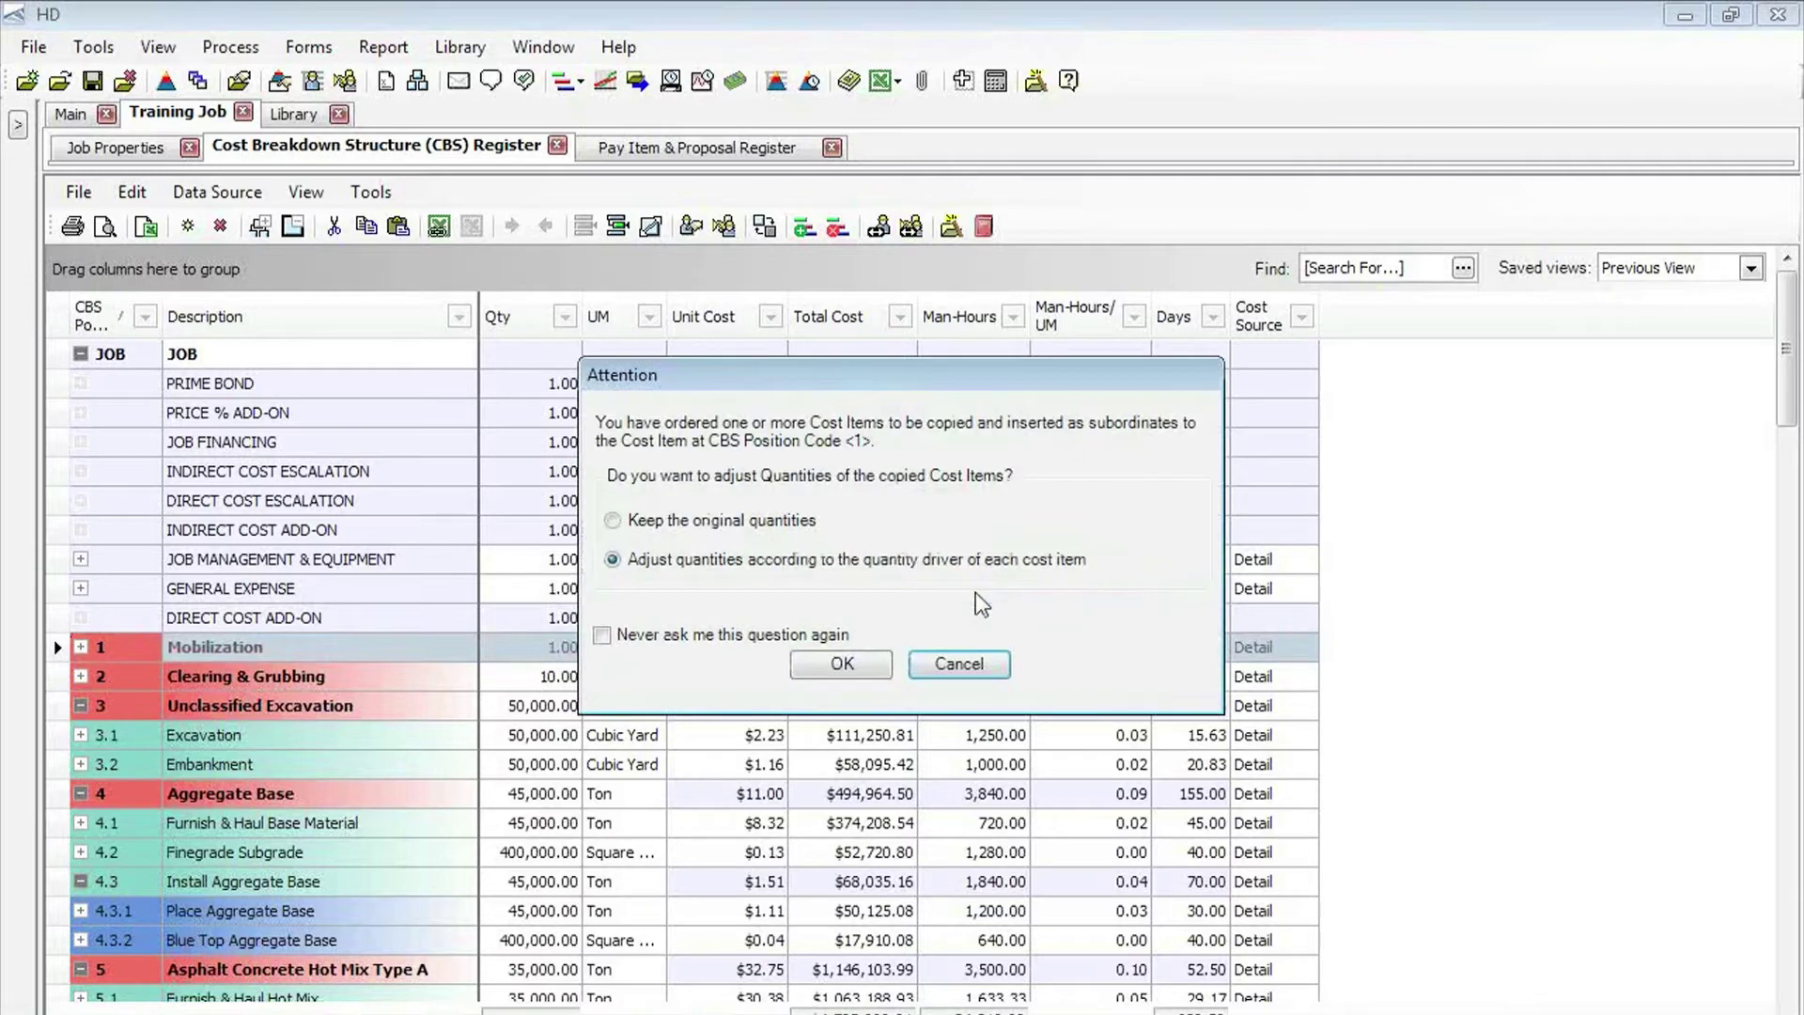
left_click(863, 662)
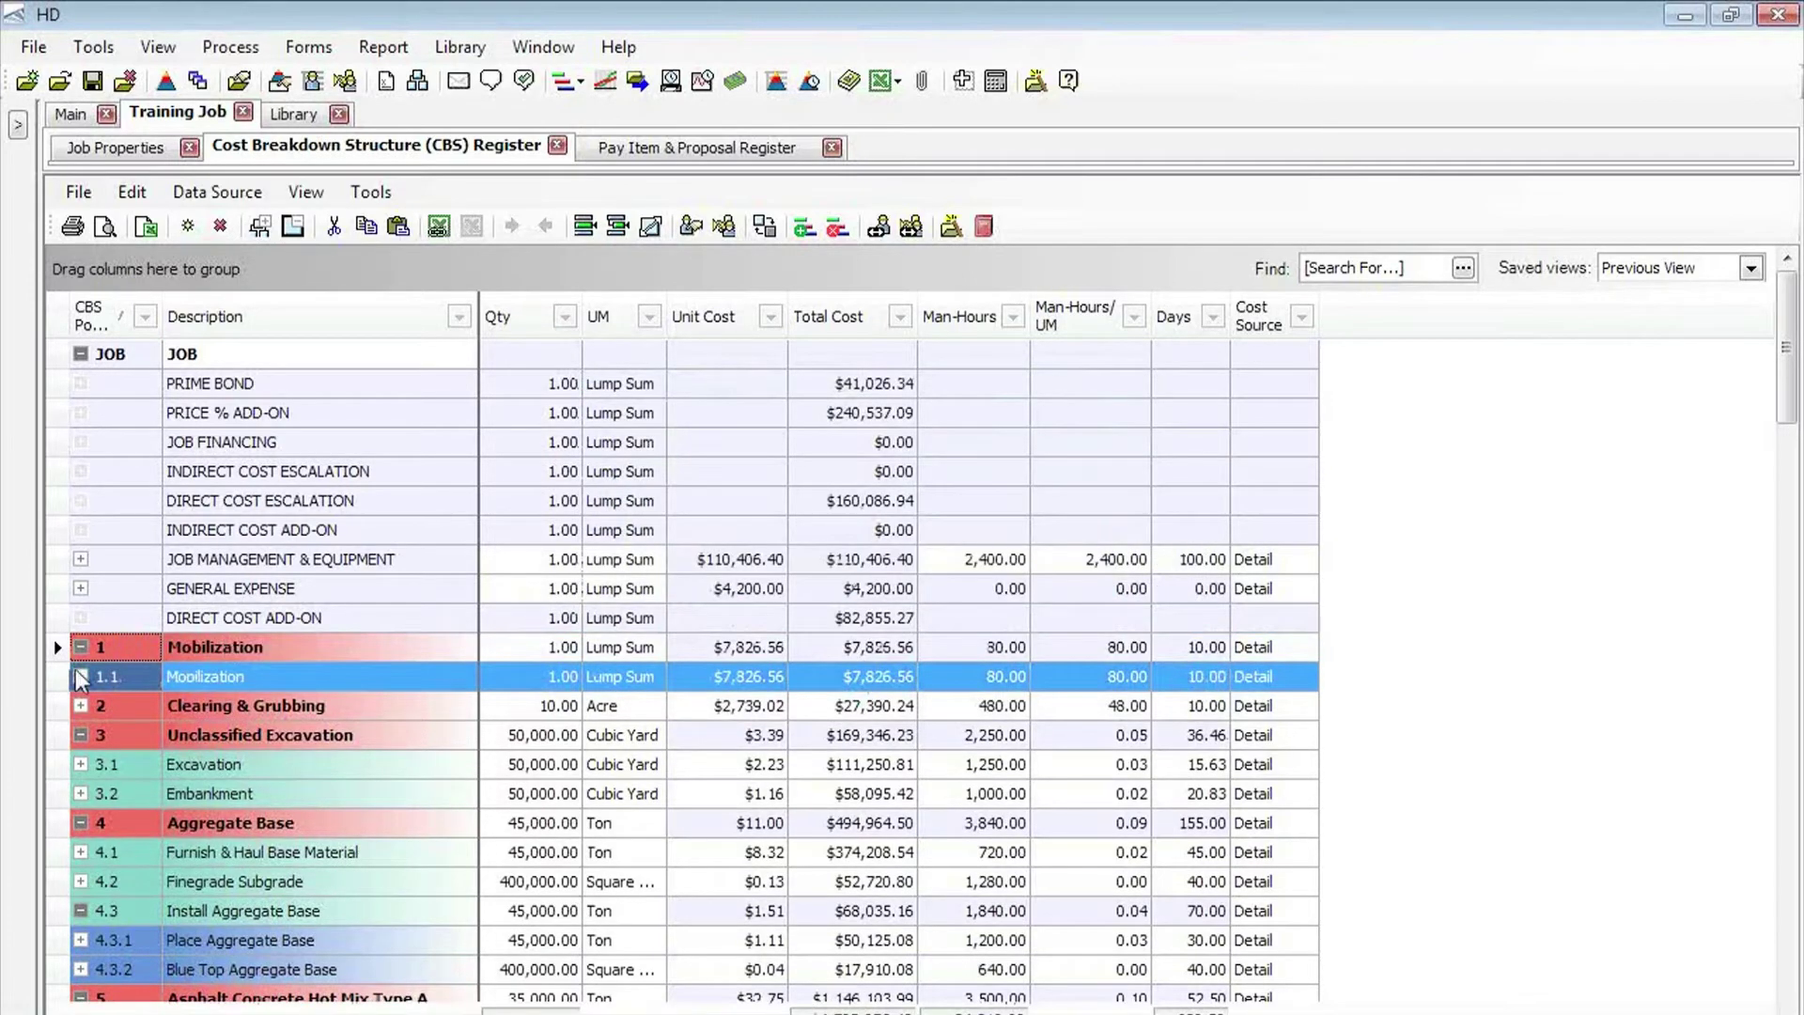
left_click(61, 669)
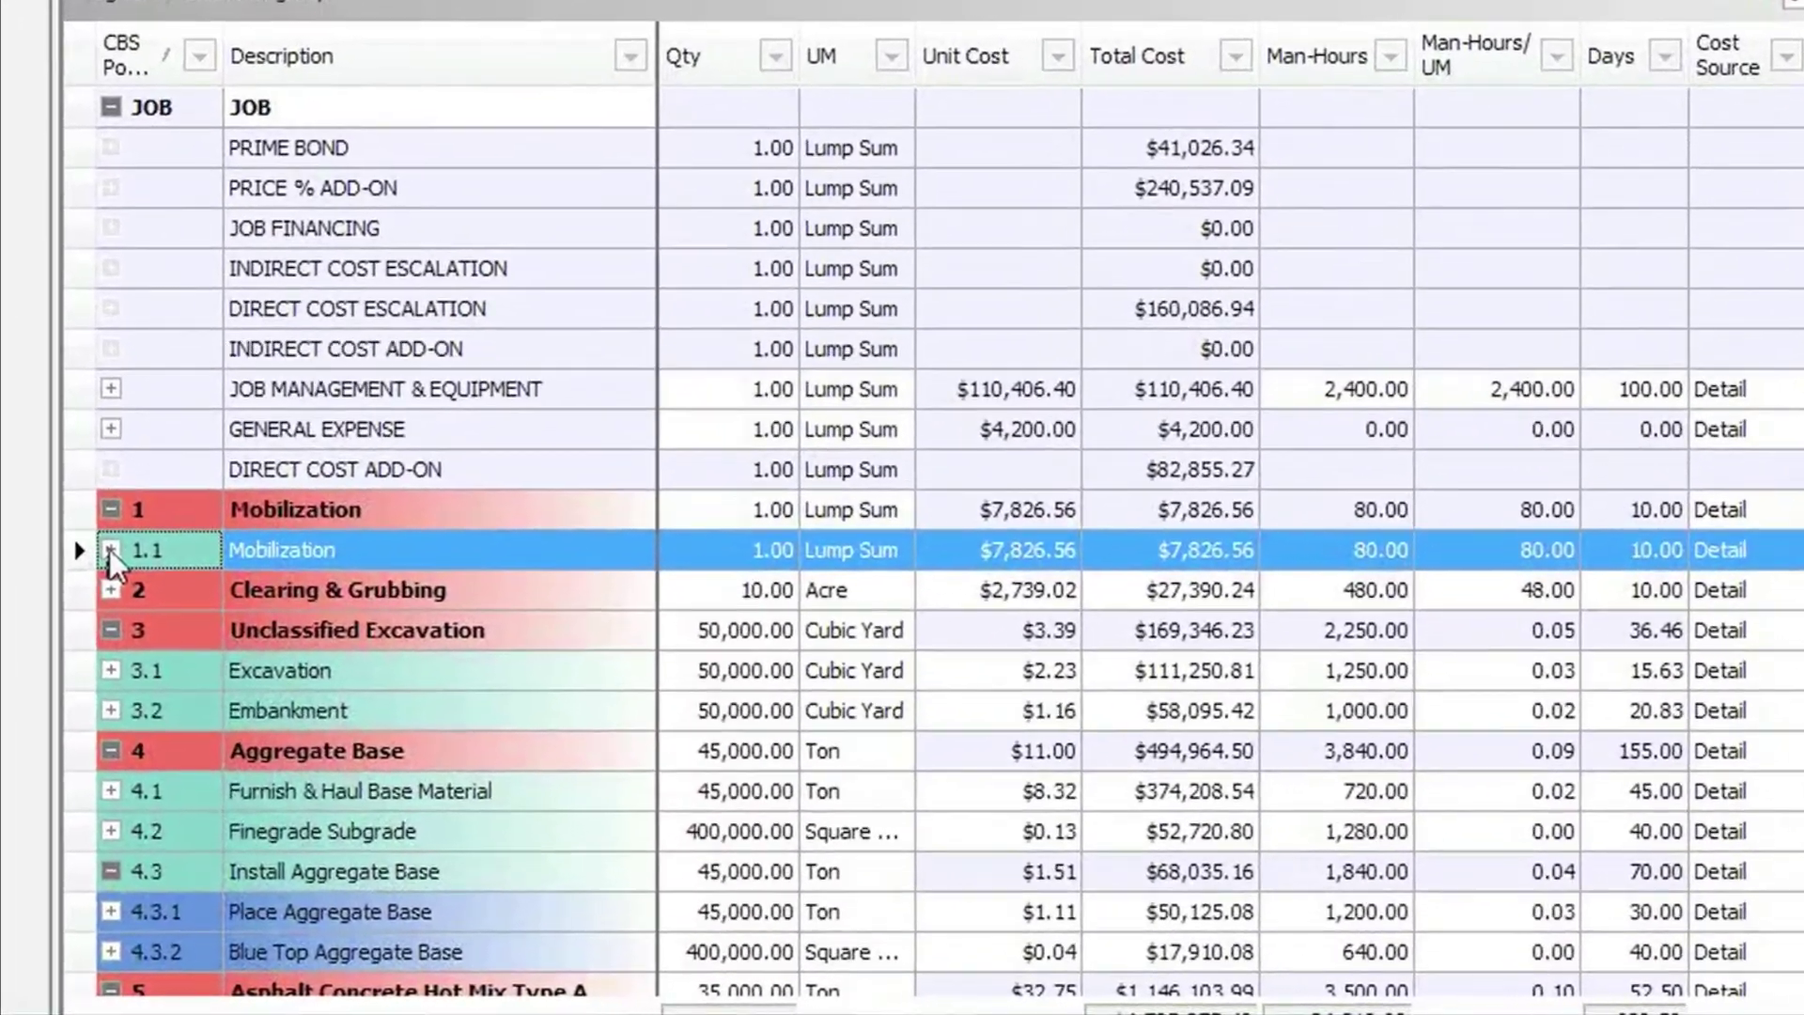
left_click(111, 551)
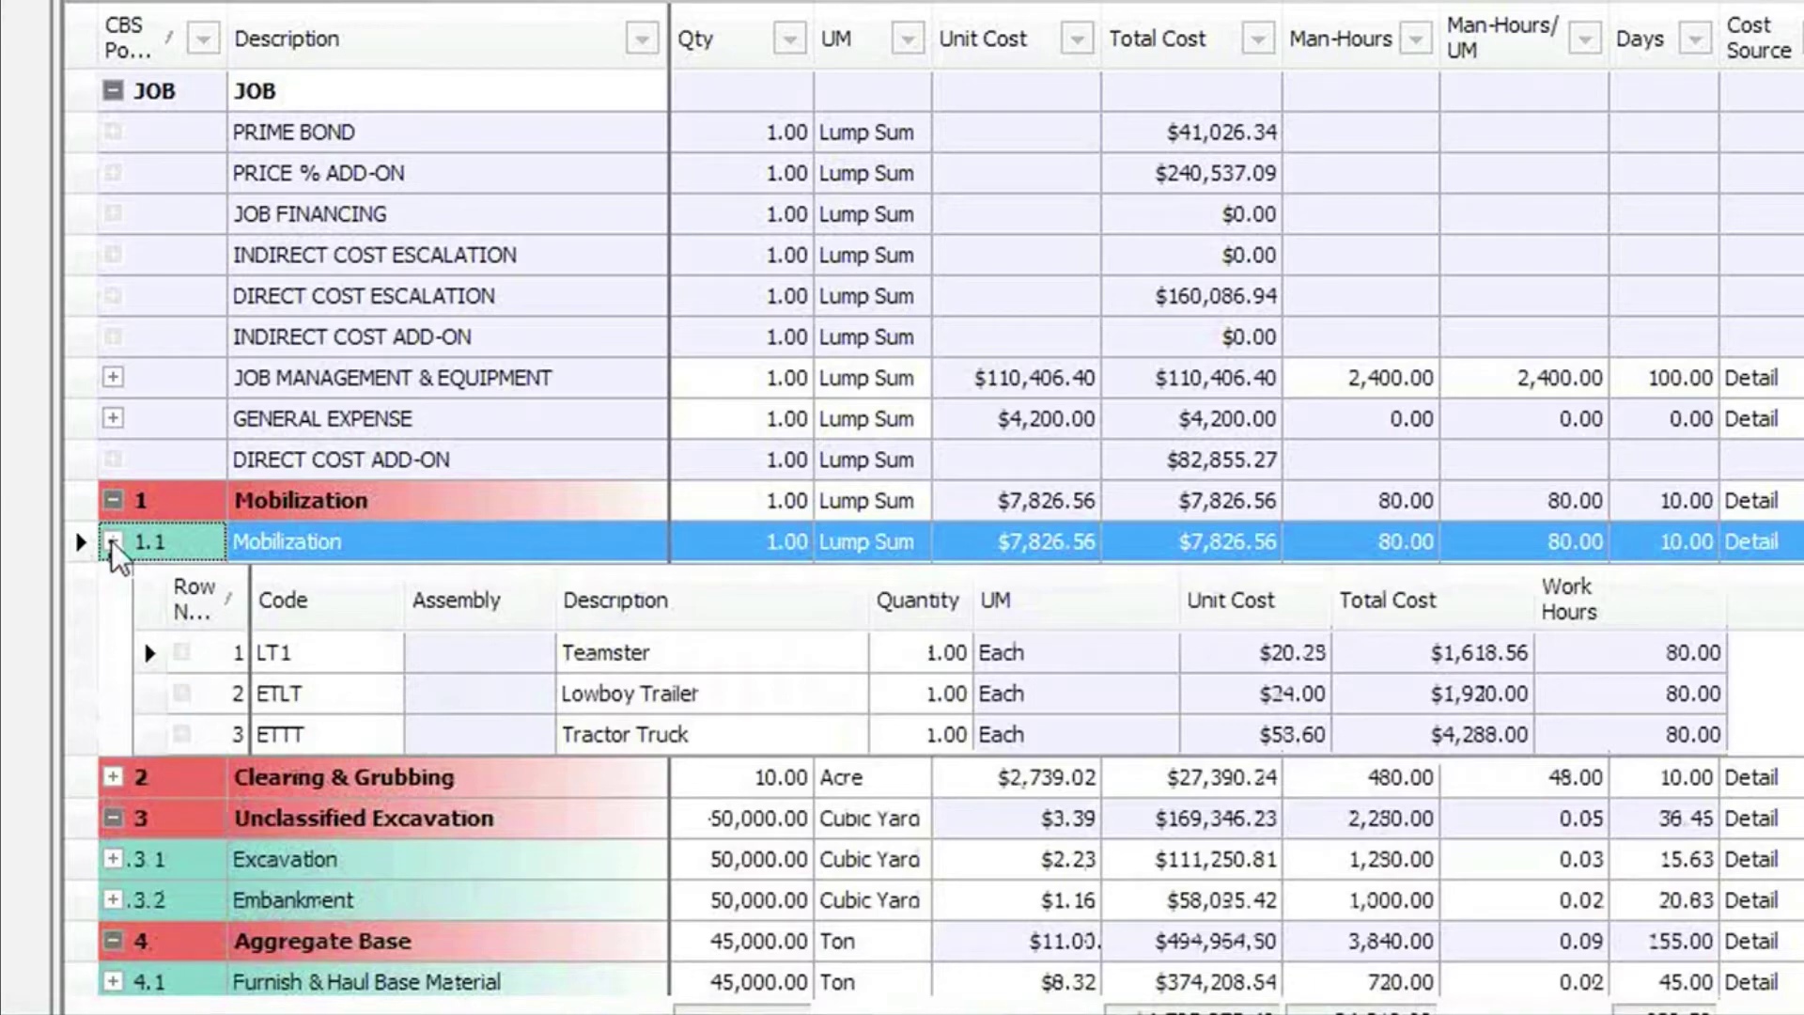
left_click(113, 542)
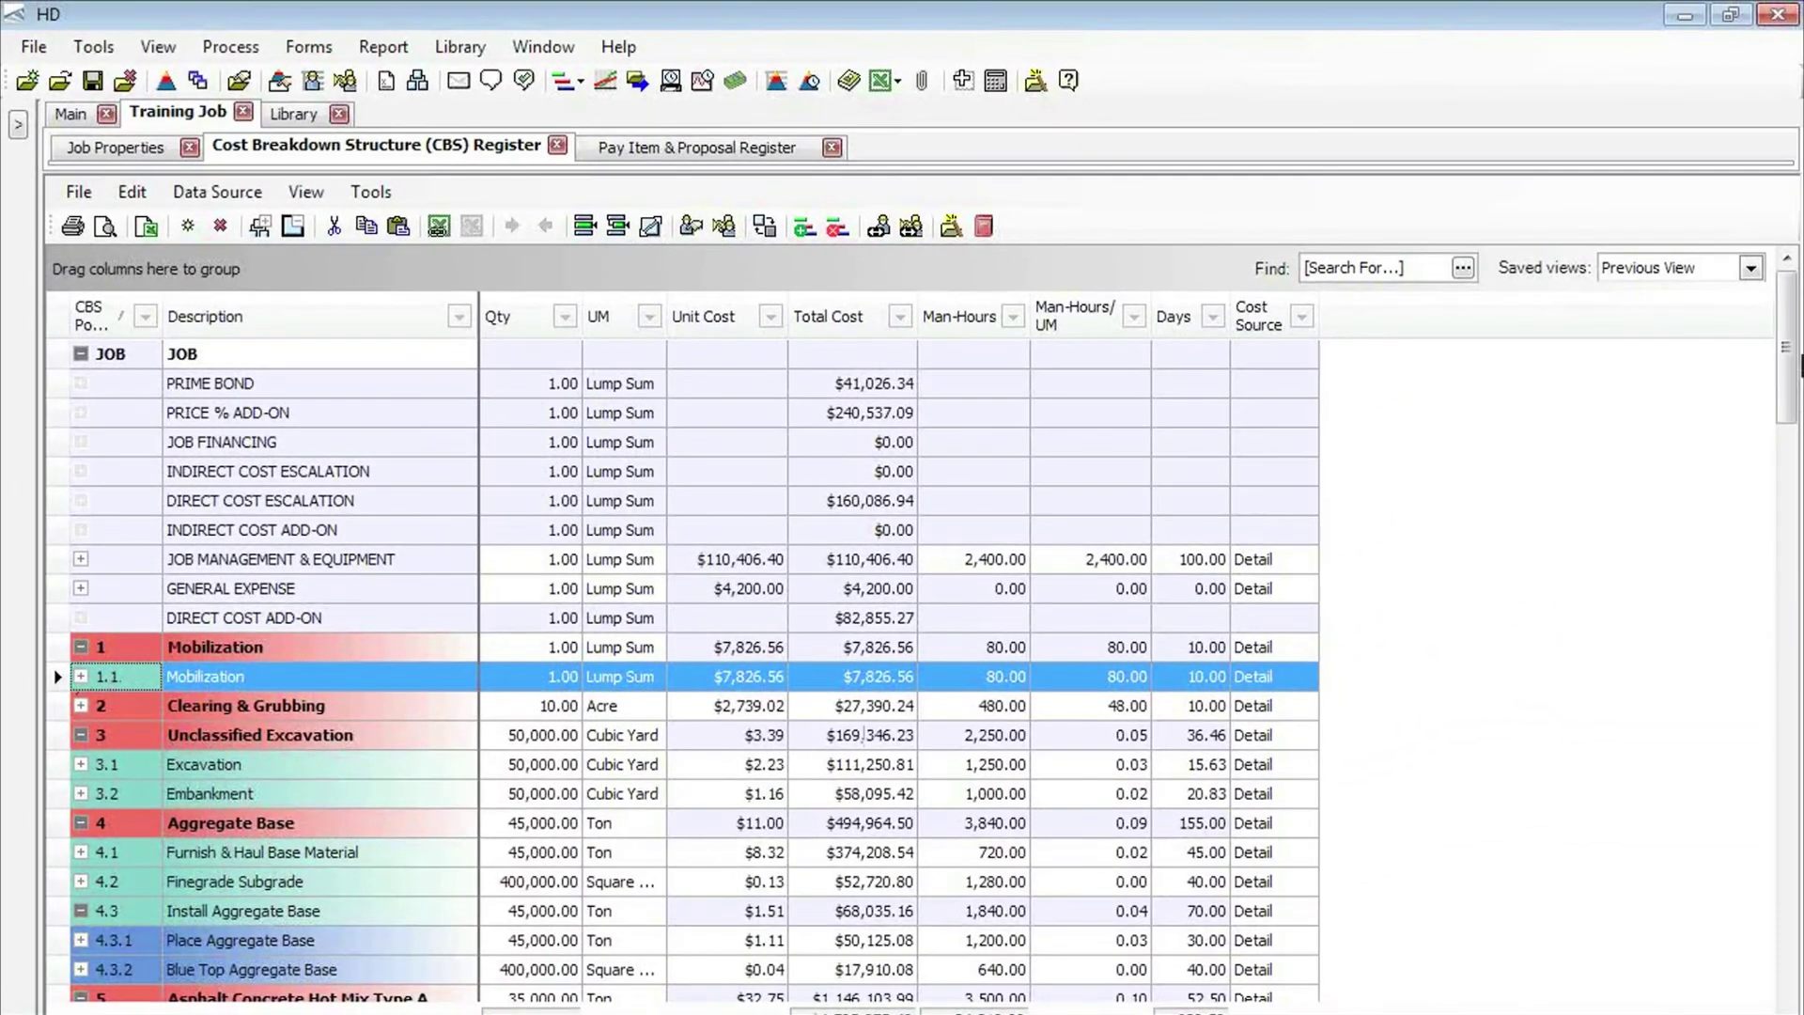
Step: Expand item 6.3 Install RCP Pipe, copy its Pipe Crew resource, and scroll down to items 7–8
scroll(1788, 431, "down", 1)
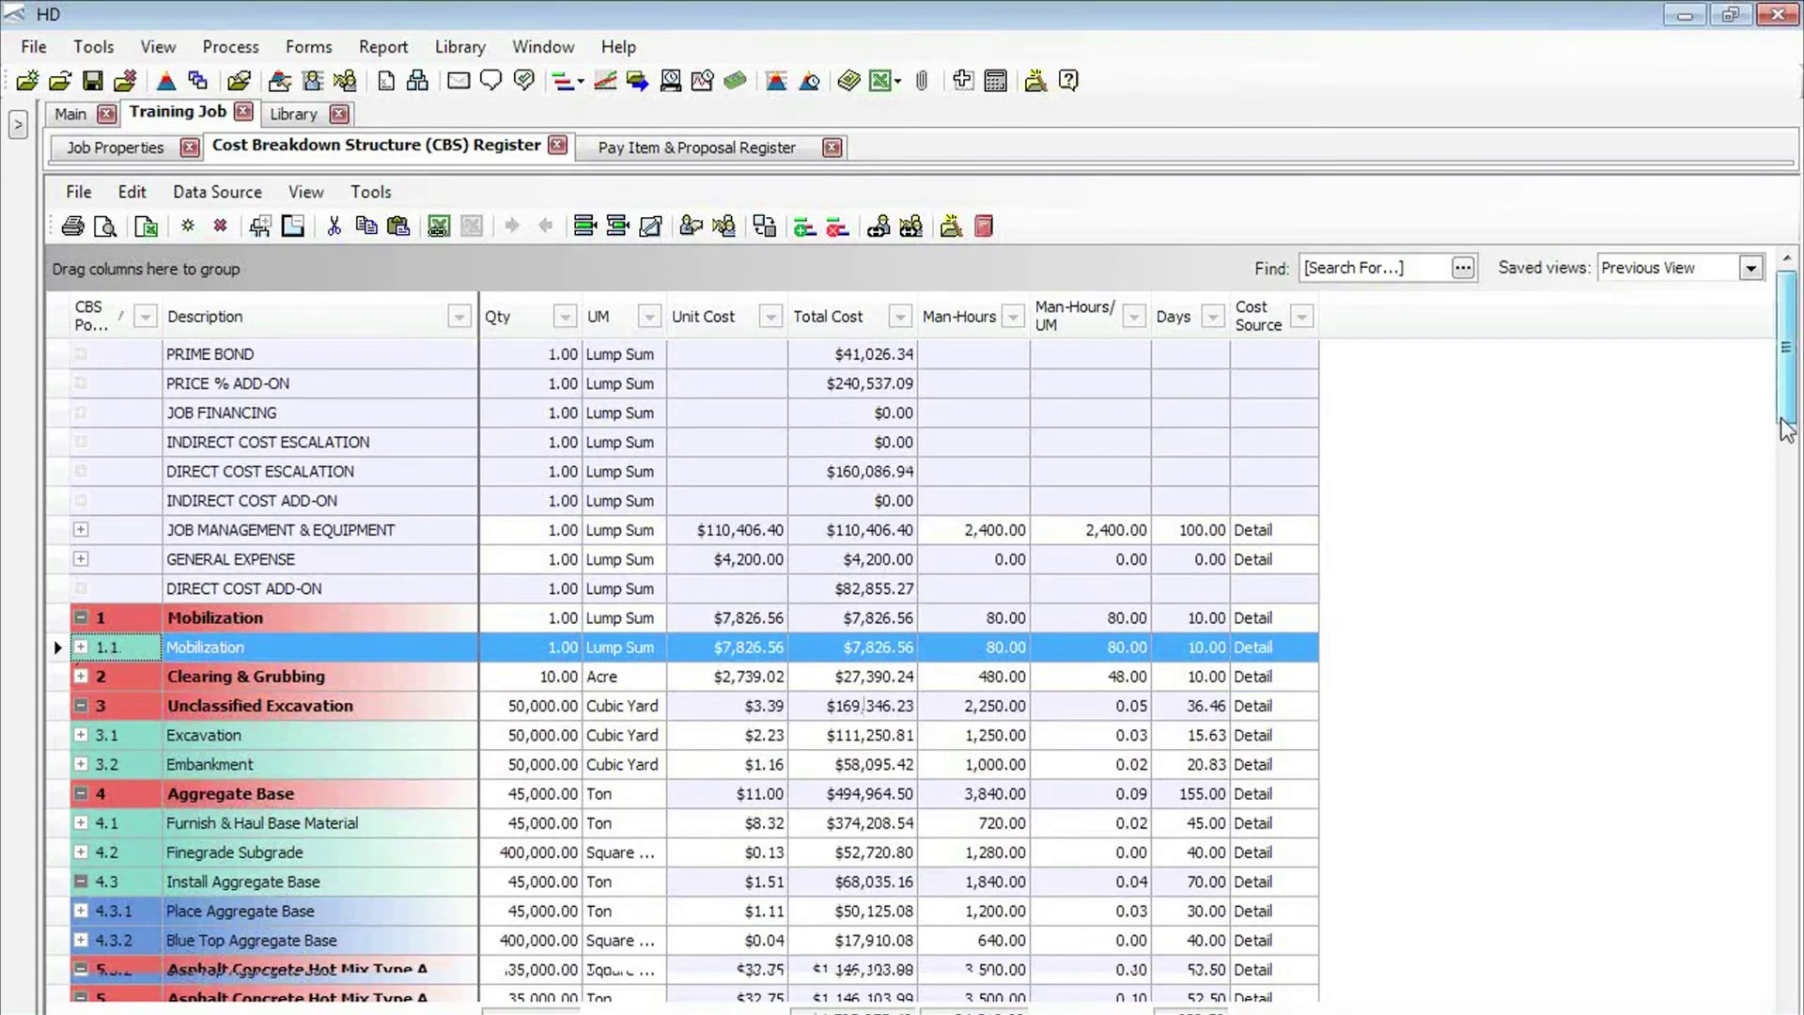
left_click_drag(1788, 430, 1795, 555)
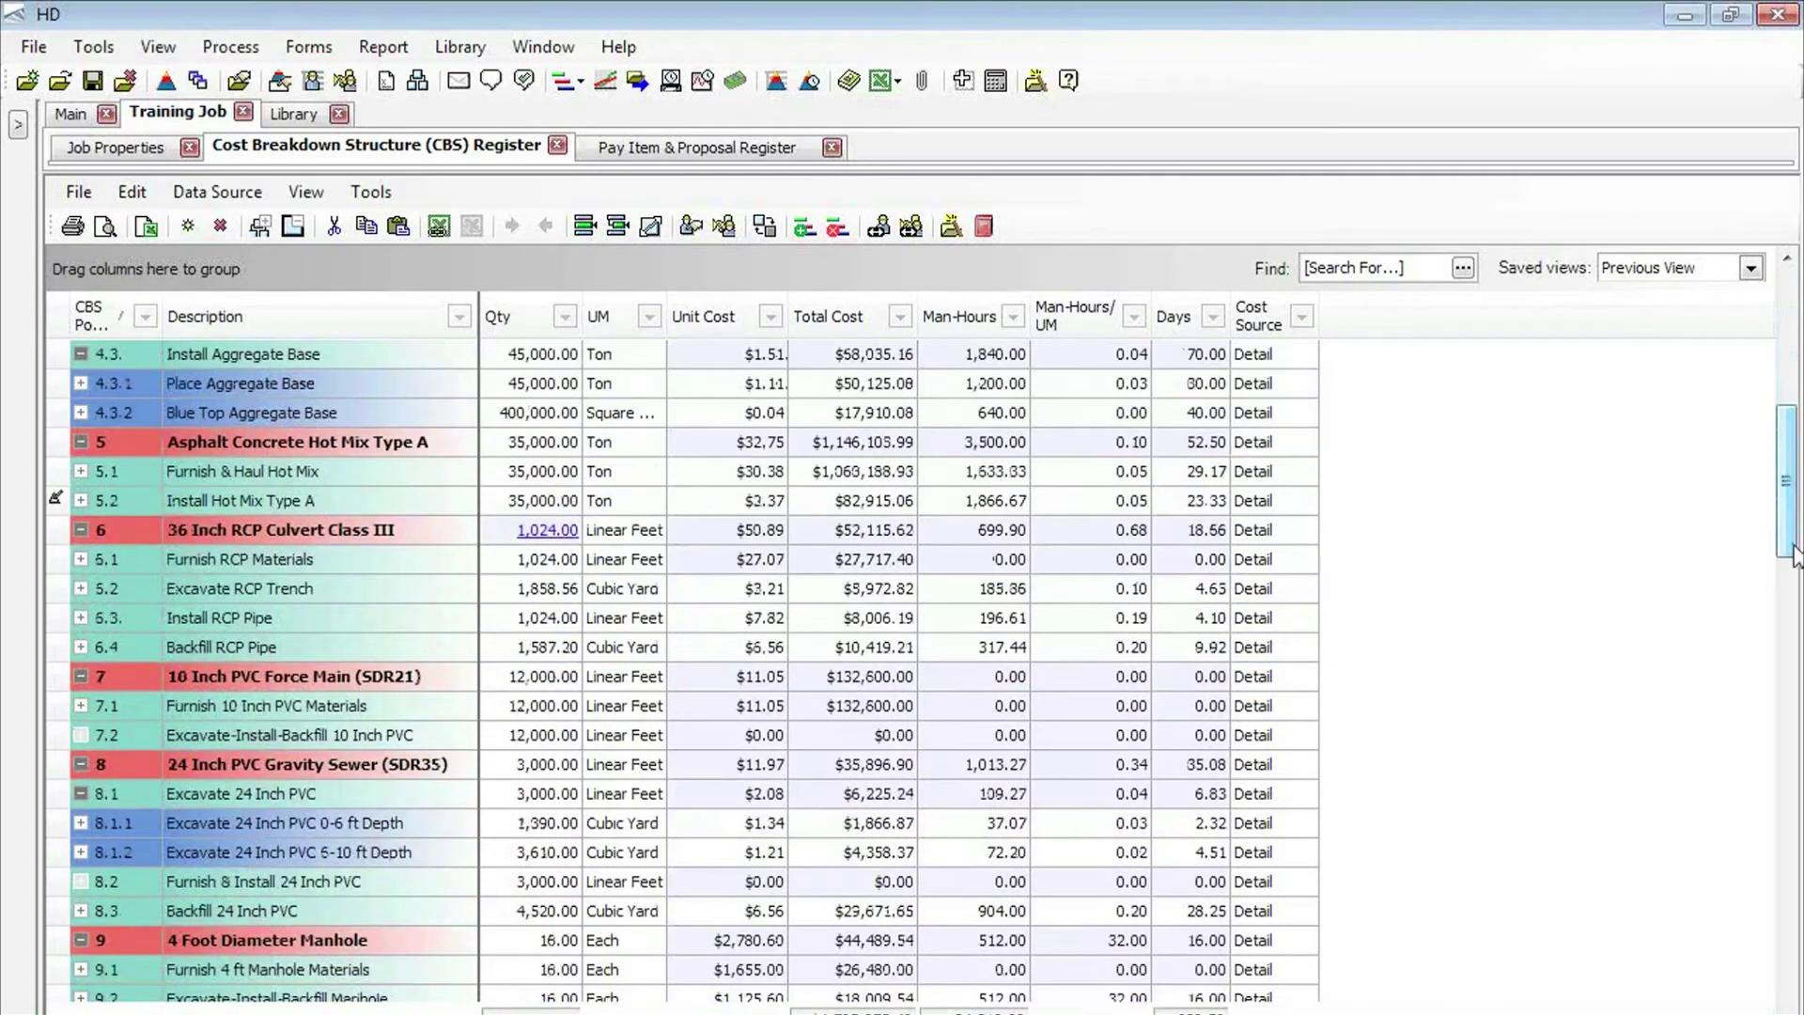
left_click(81, 618)
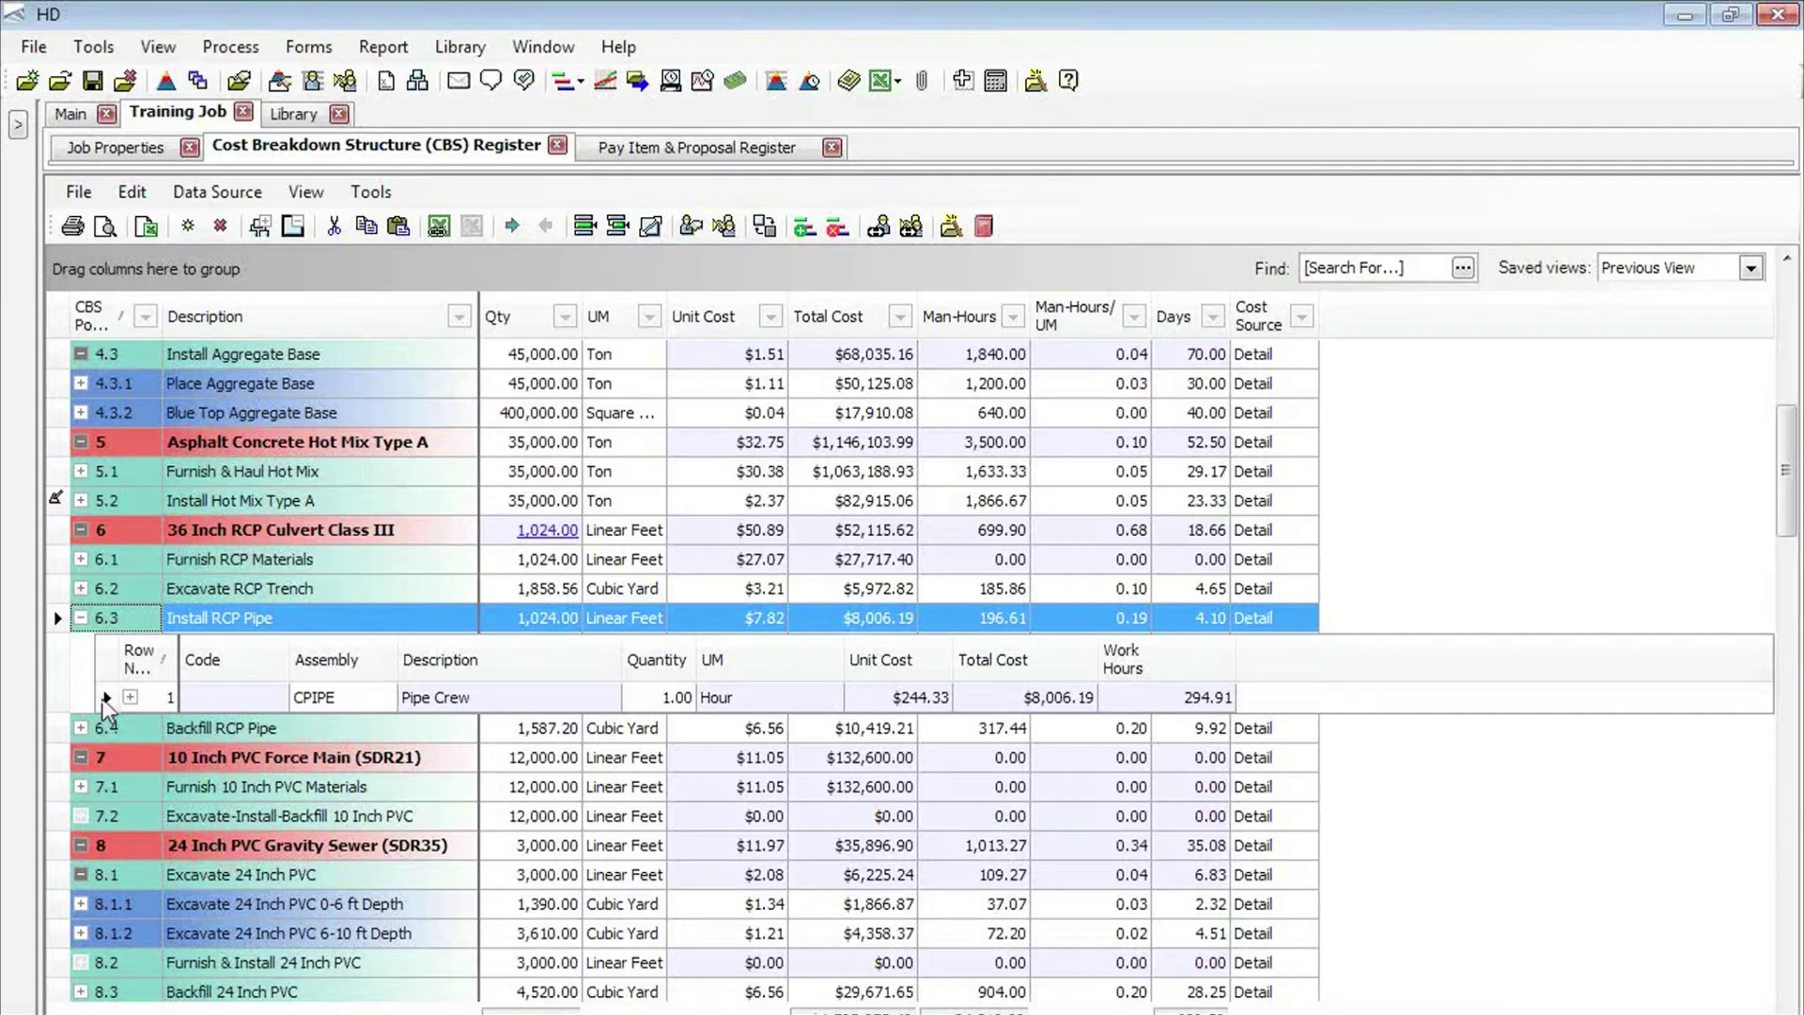
right_click(102, 697)
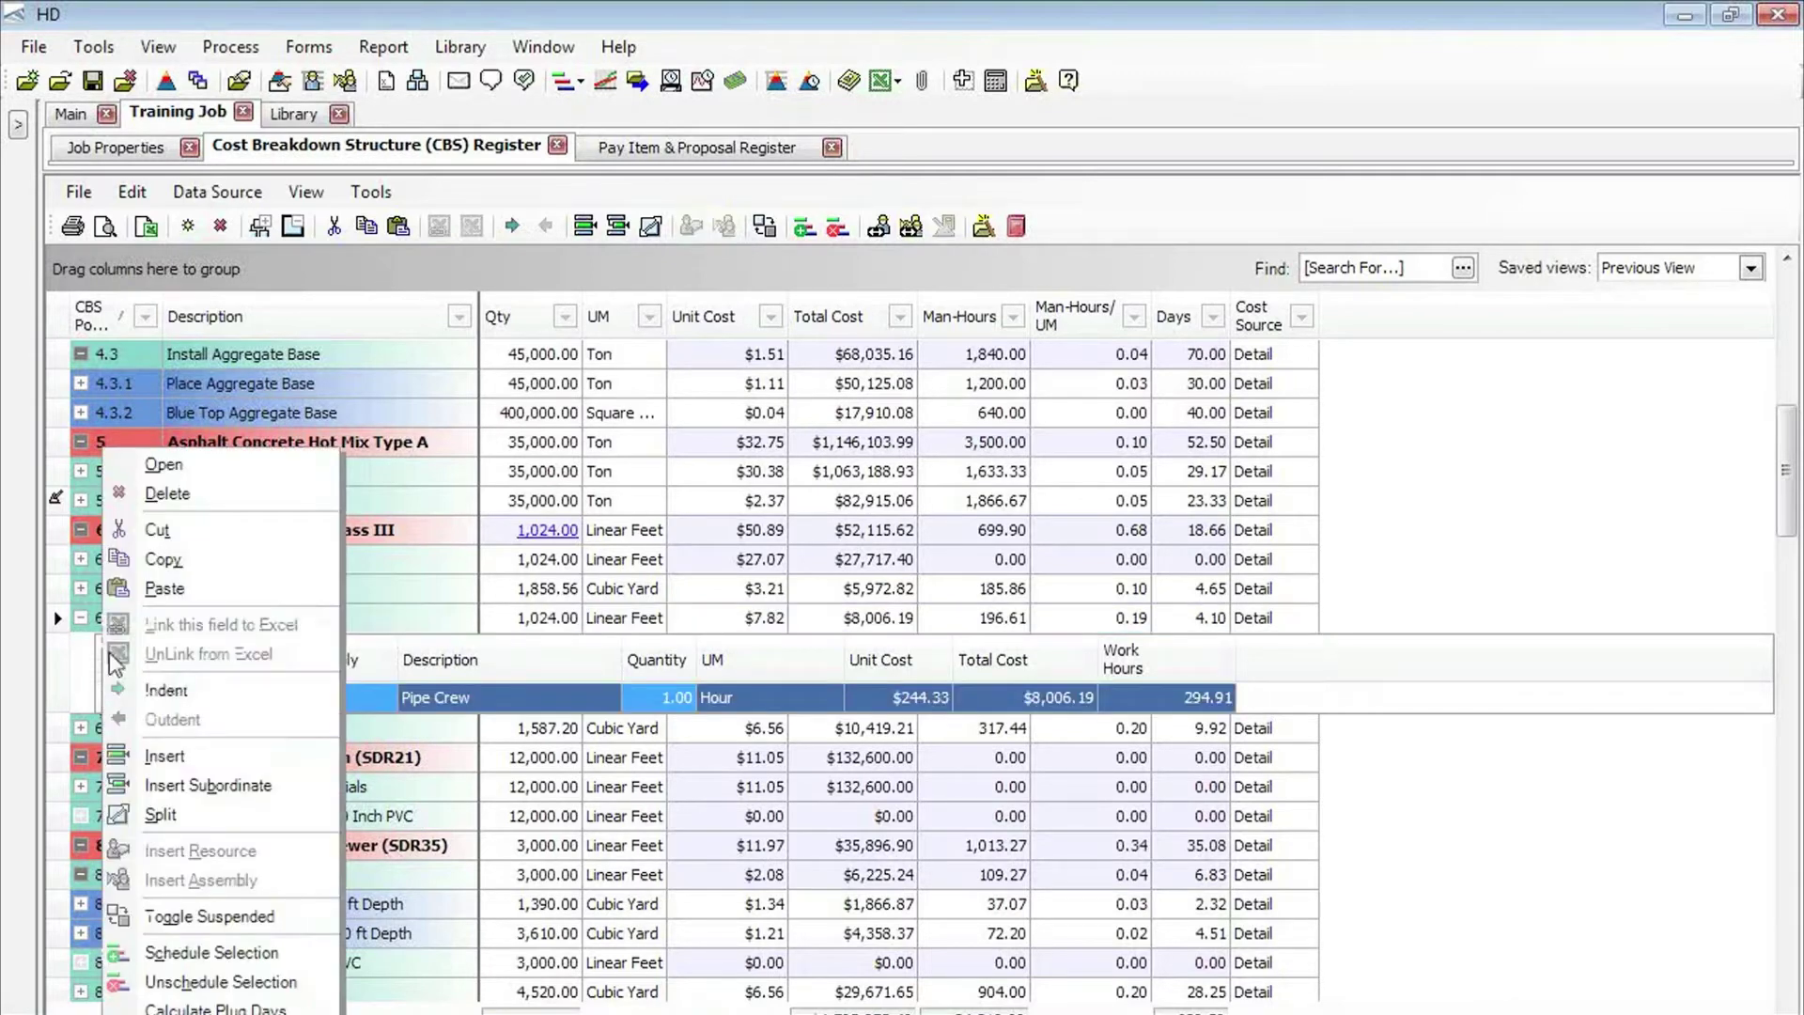
left_click(171, 562)
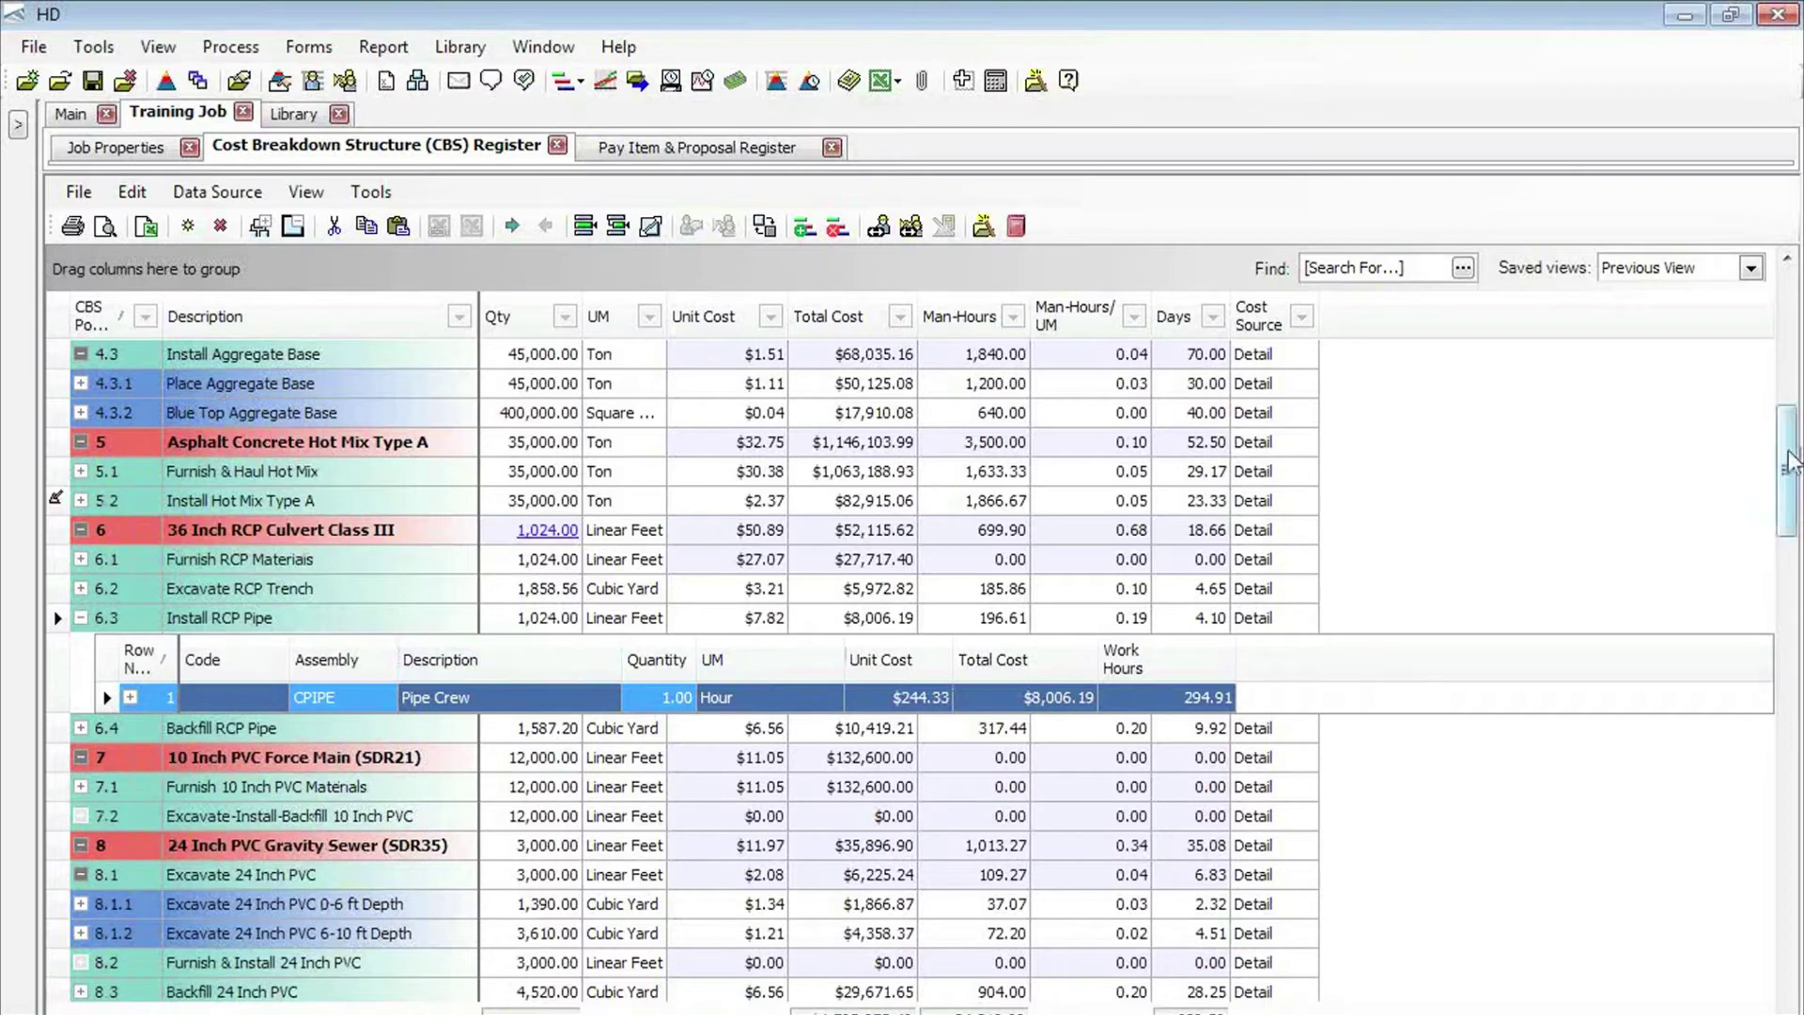
scroll(1791, 467, "down", 1)
scroll(1790, 467, "down", 4)
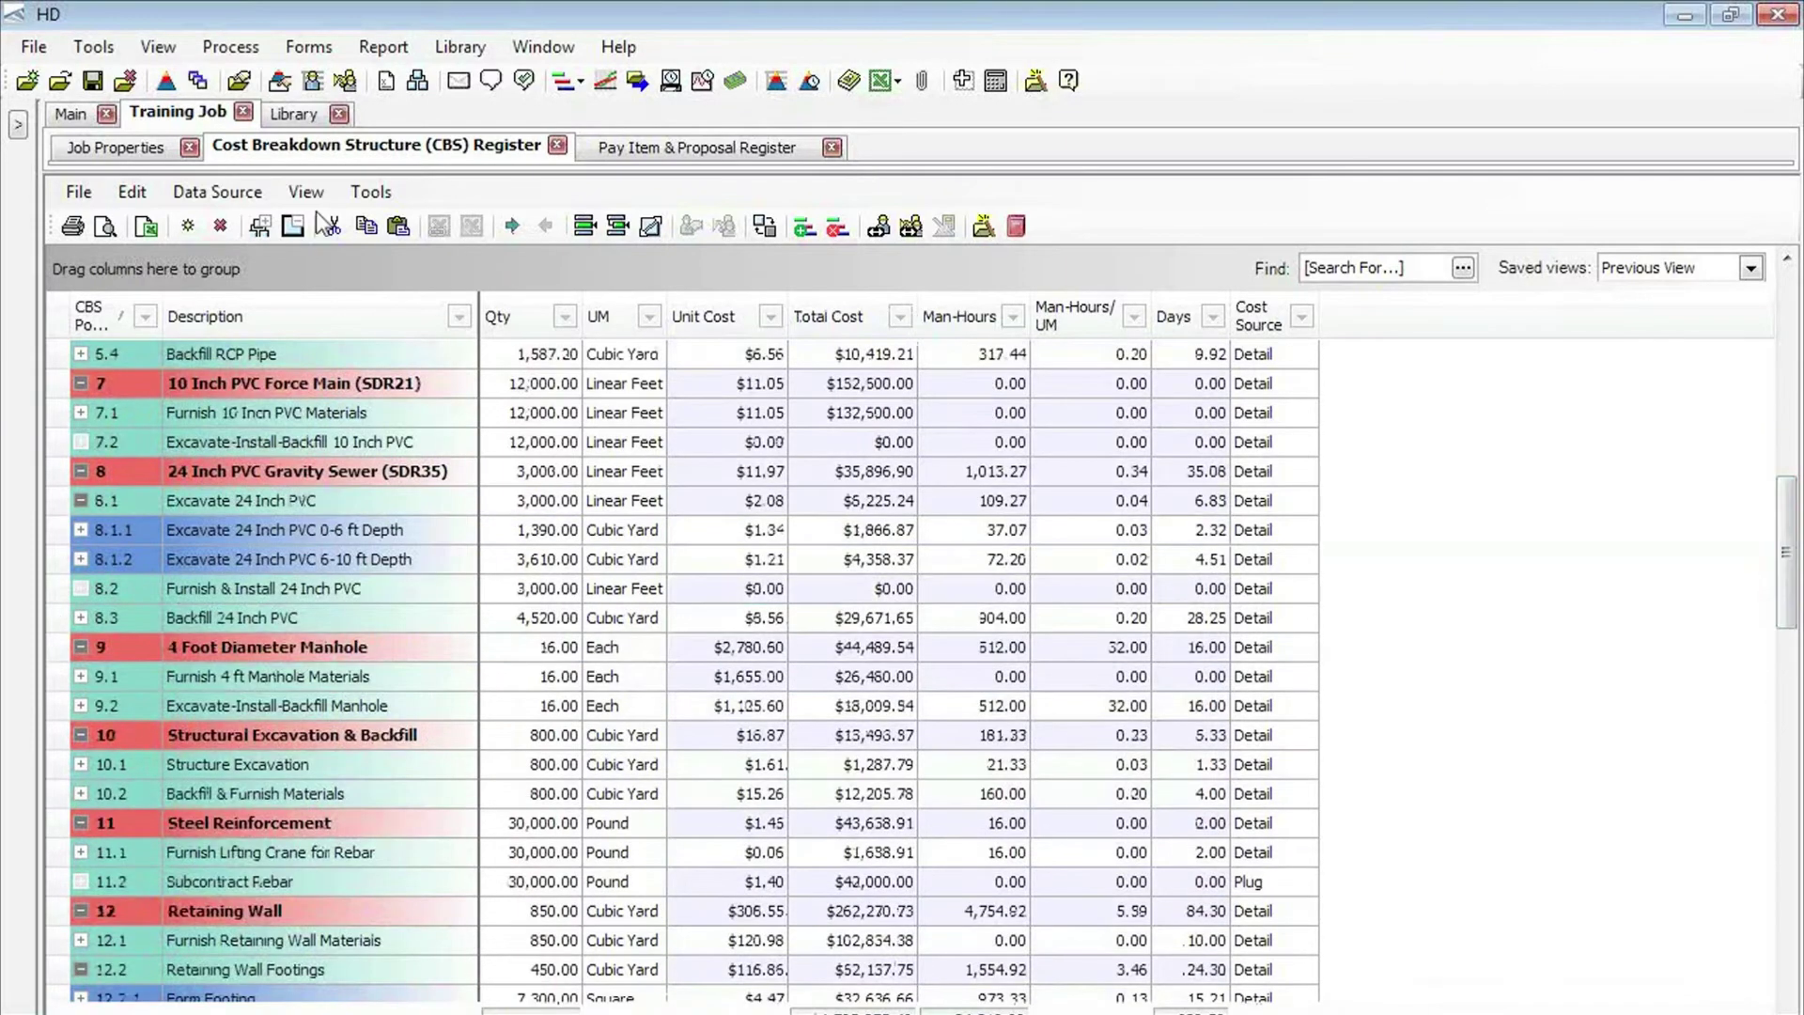
Step: Paste the Pipe Crew into both 7.2 and 8.2 with resource employments adjusted, then expand 7.2 to verify
left_click(67, 440)
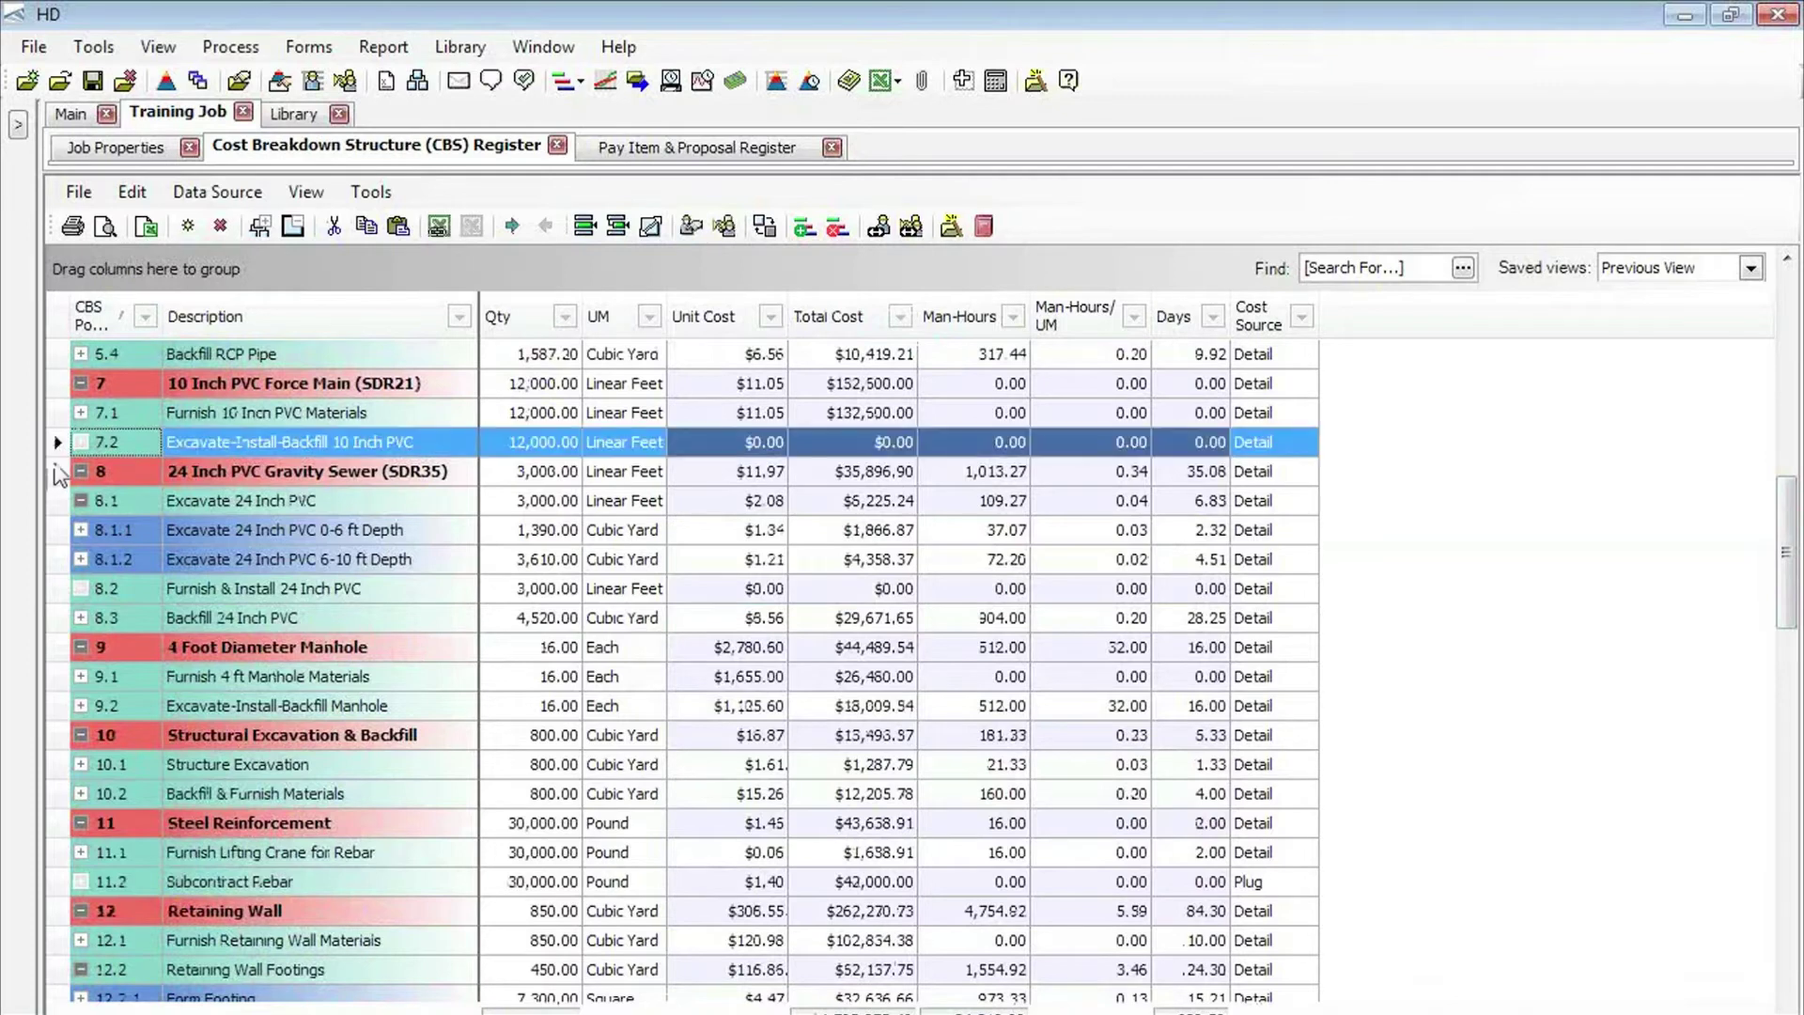
left_click(58, 592, "ctrl")
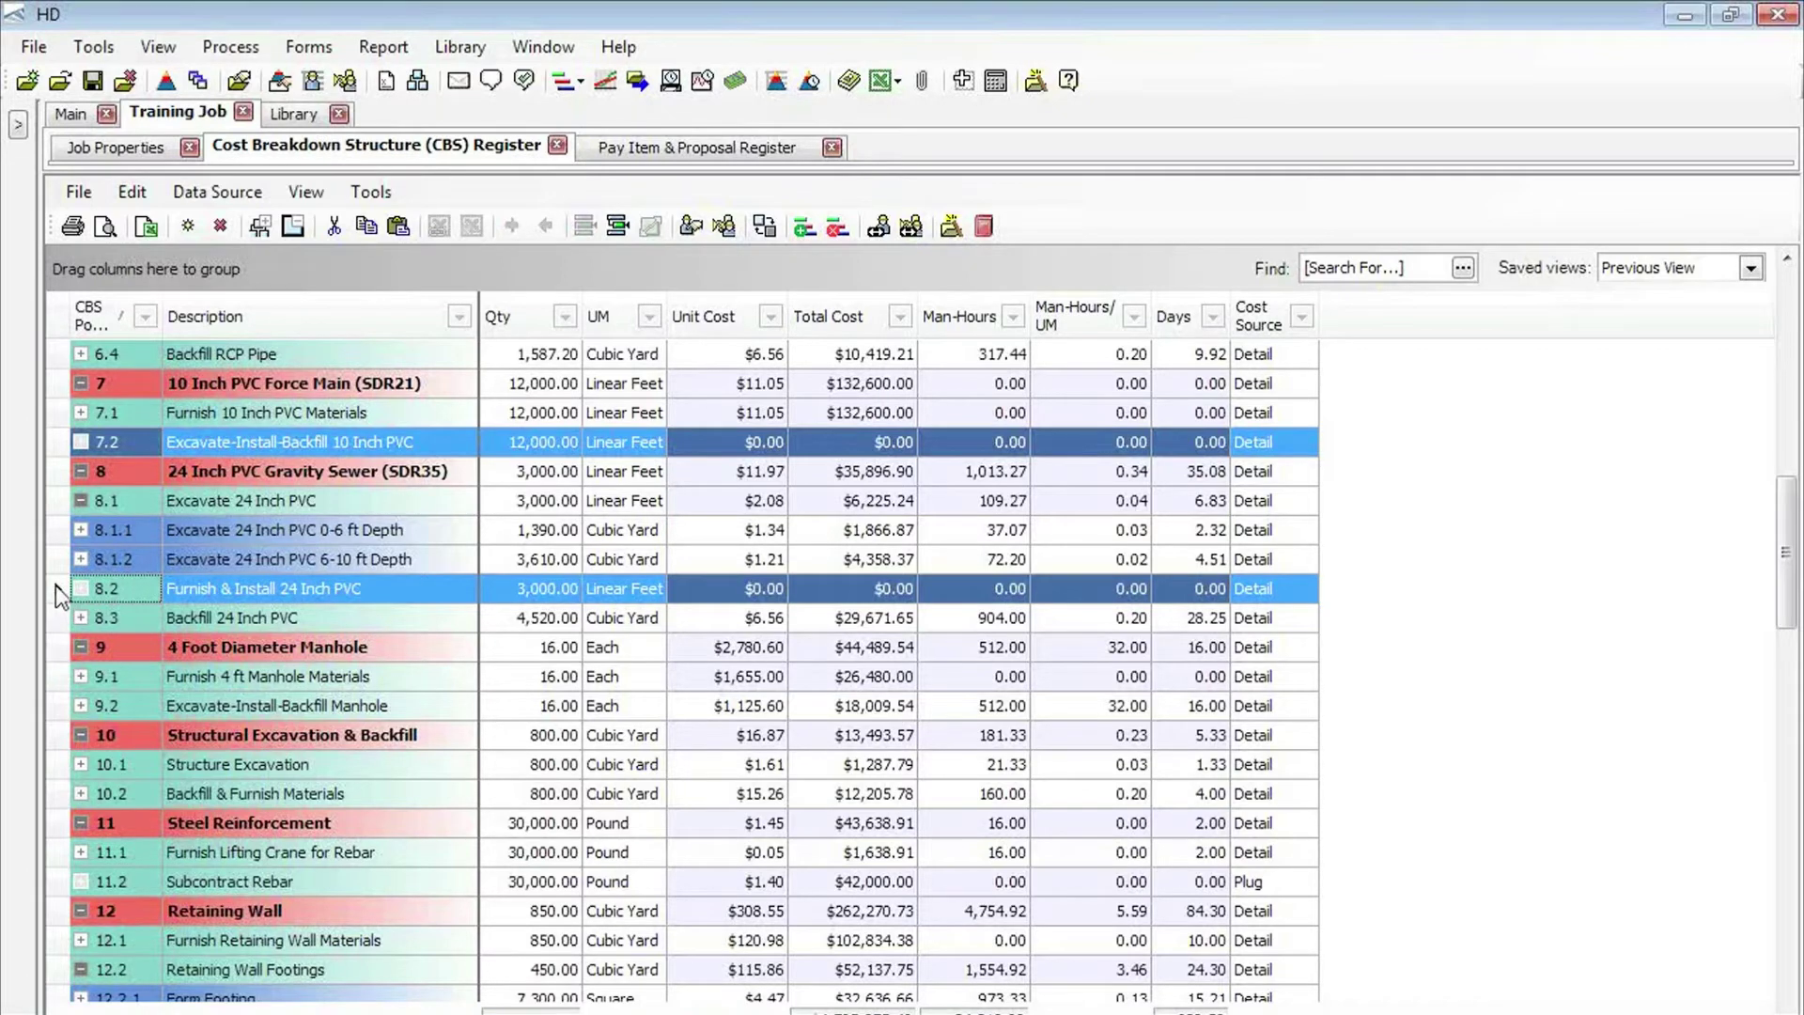
right_click(56, 592)
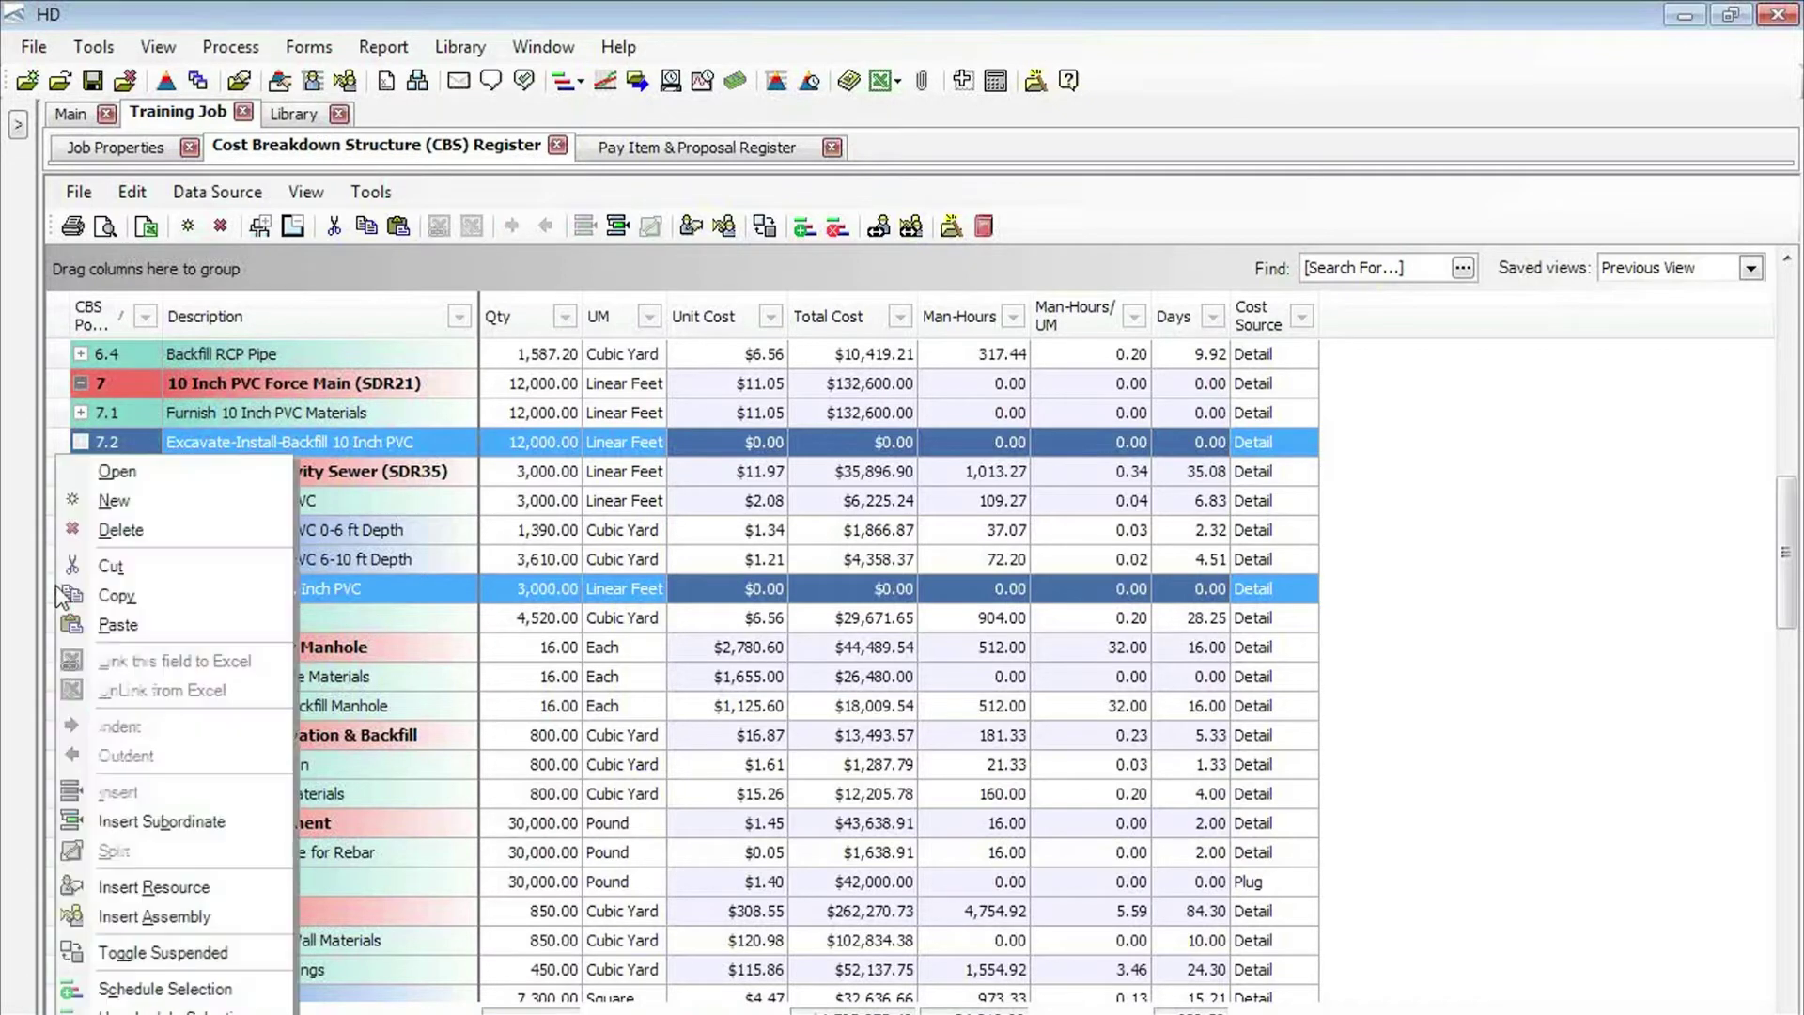
left_click(92, 624)
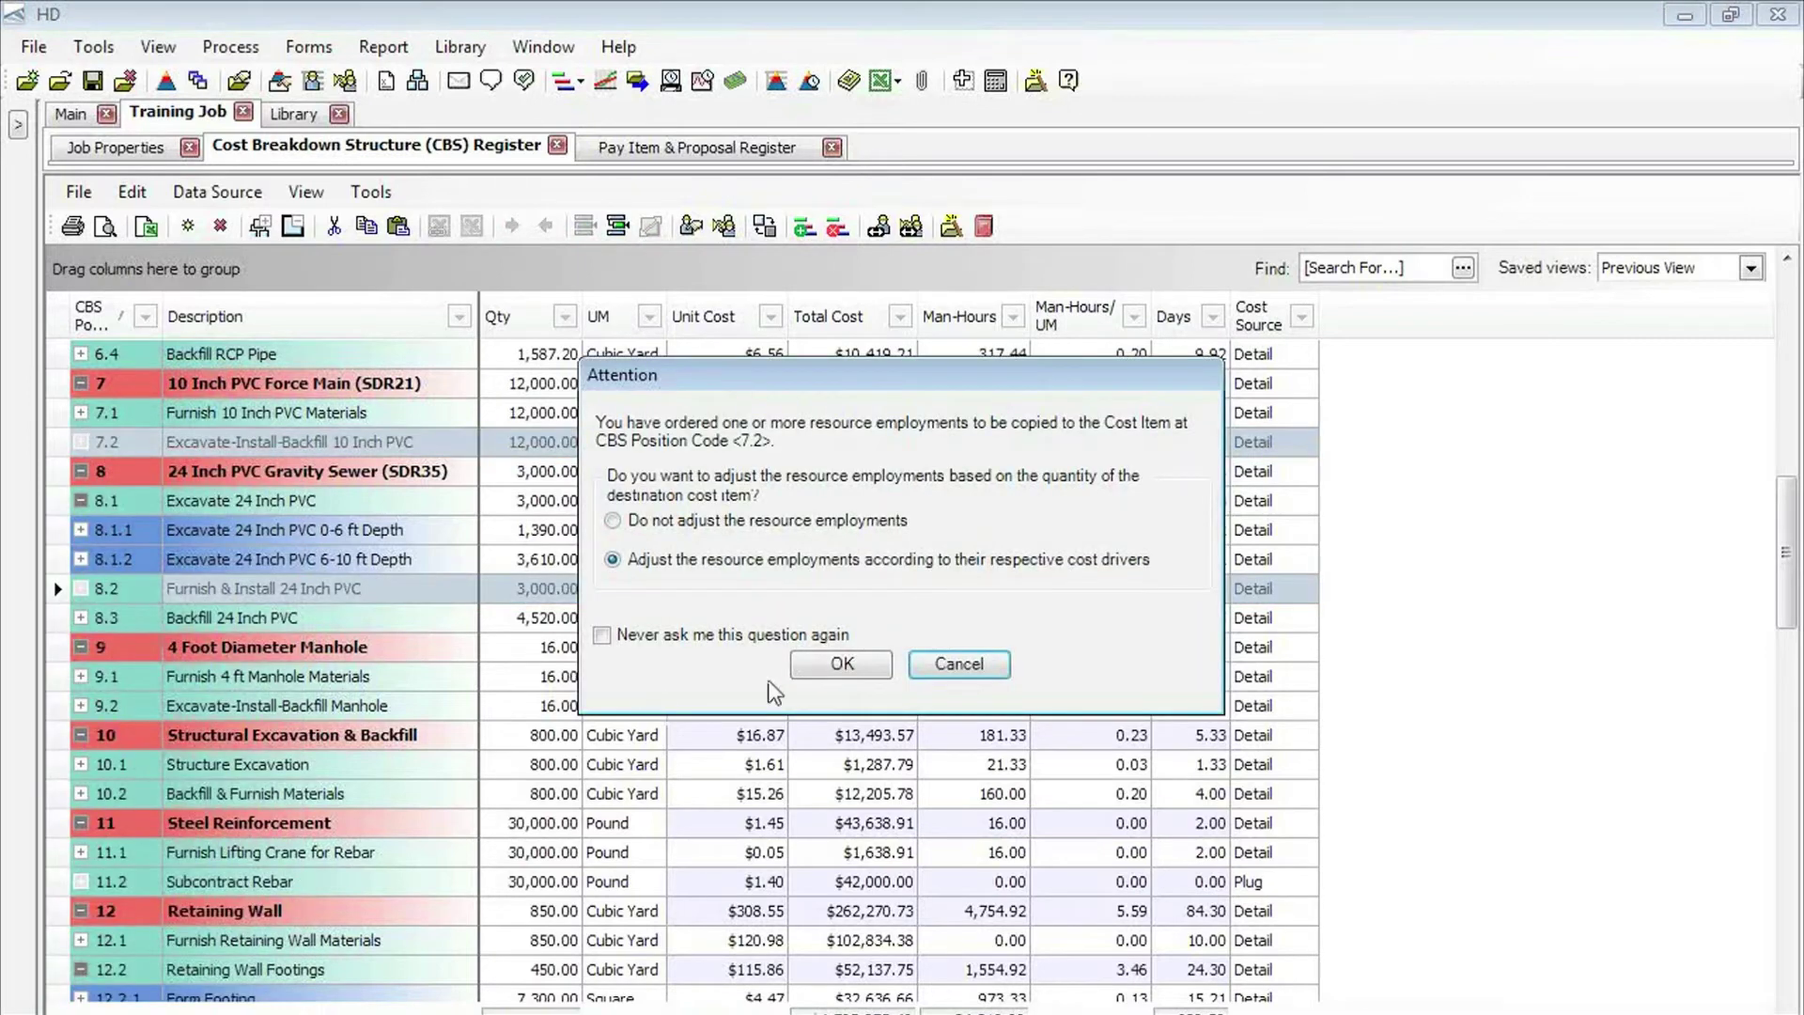
left_click(823, 665)
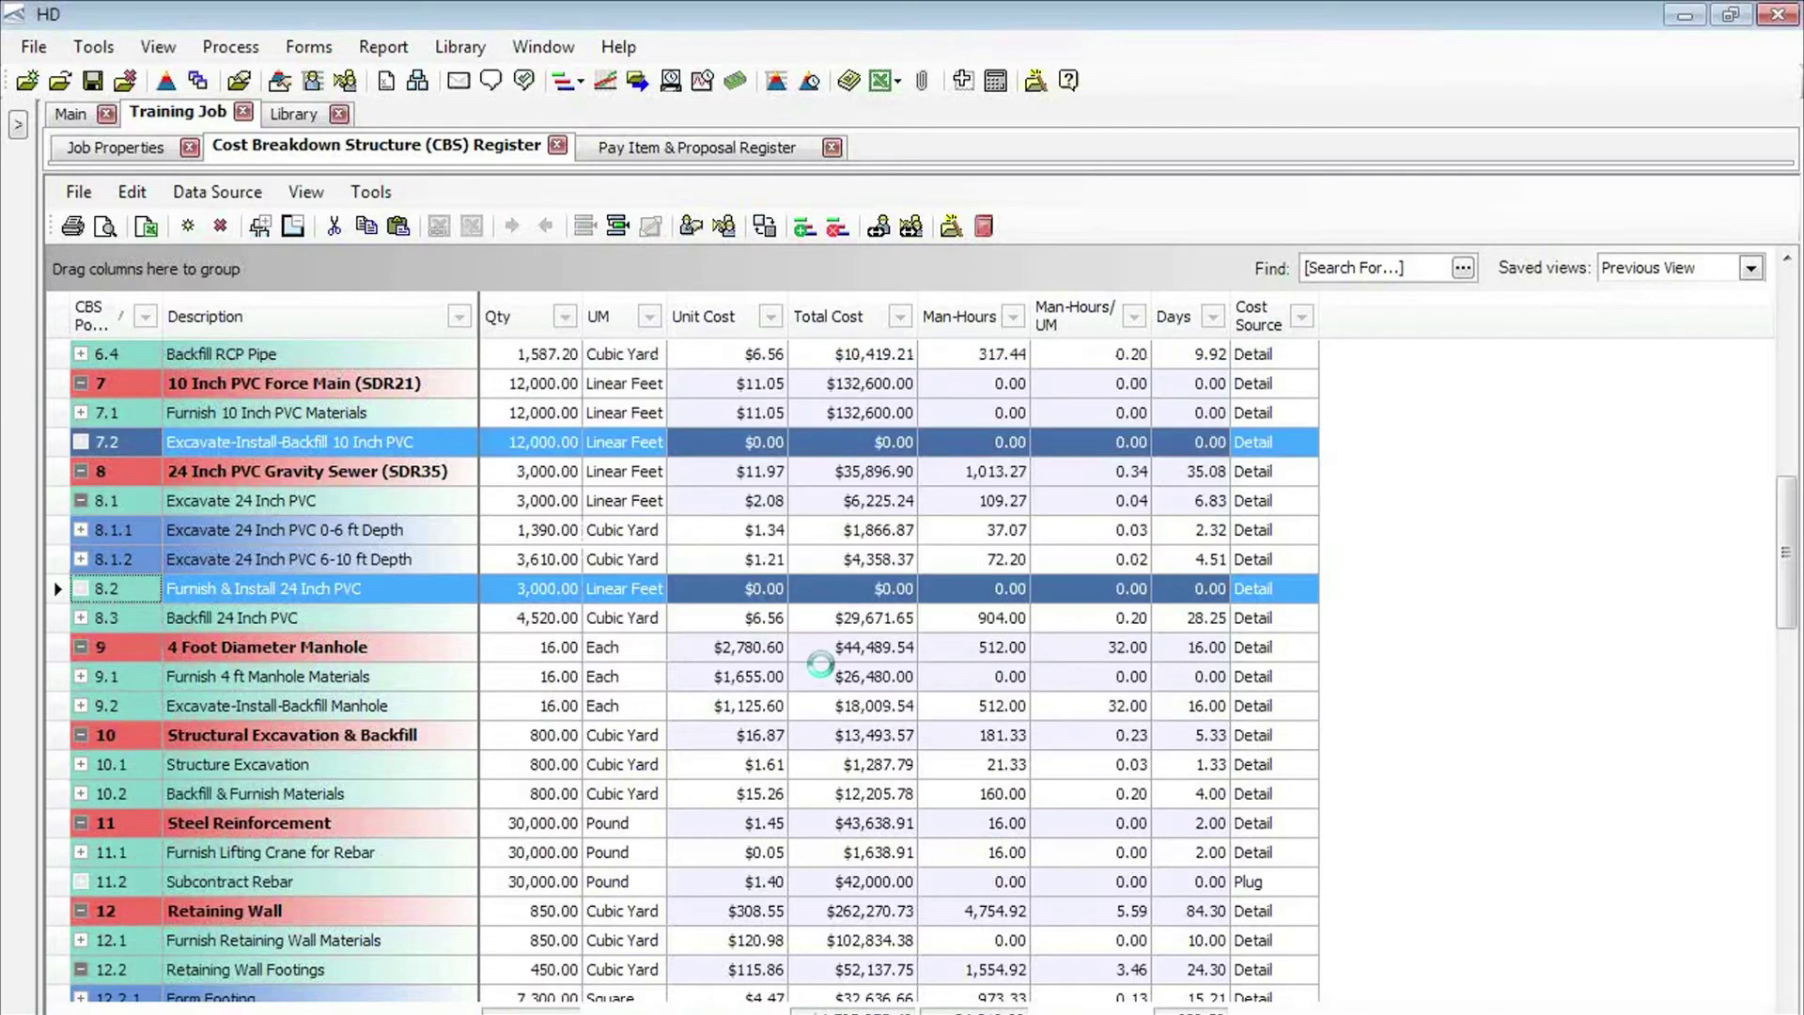
left_click(80, 442)
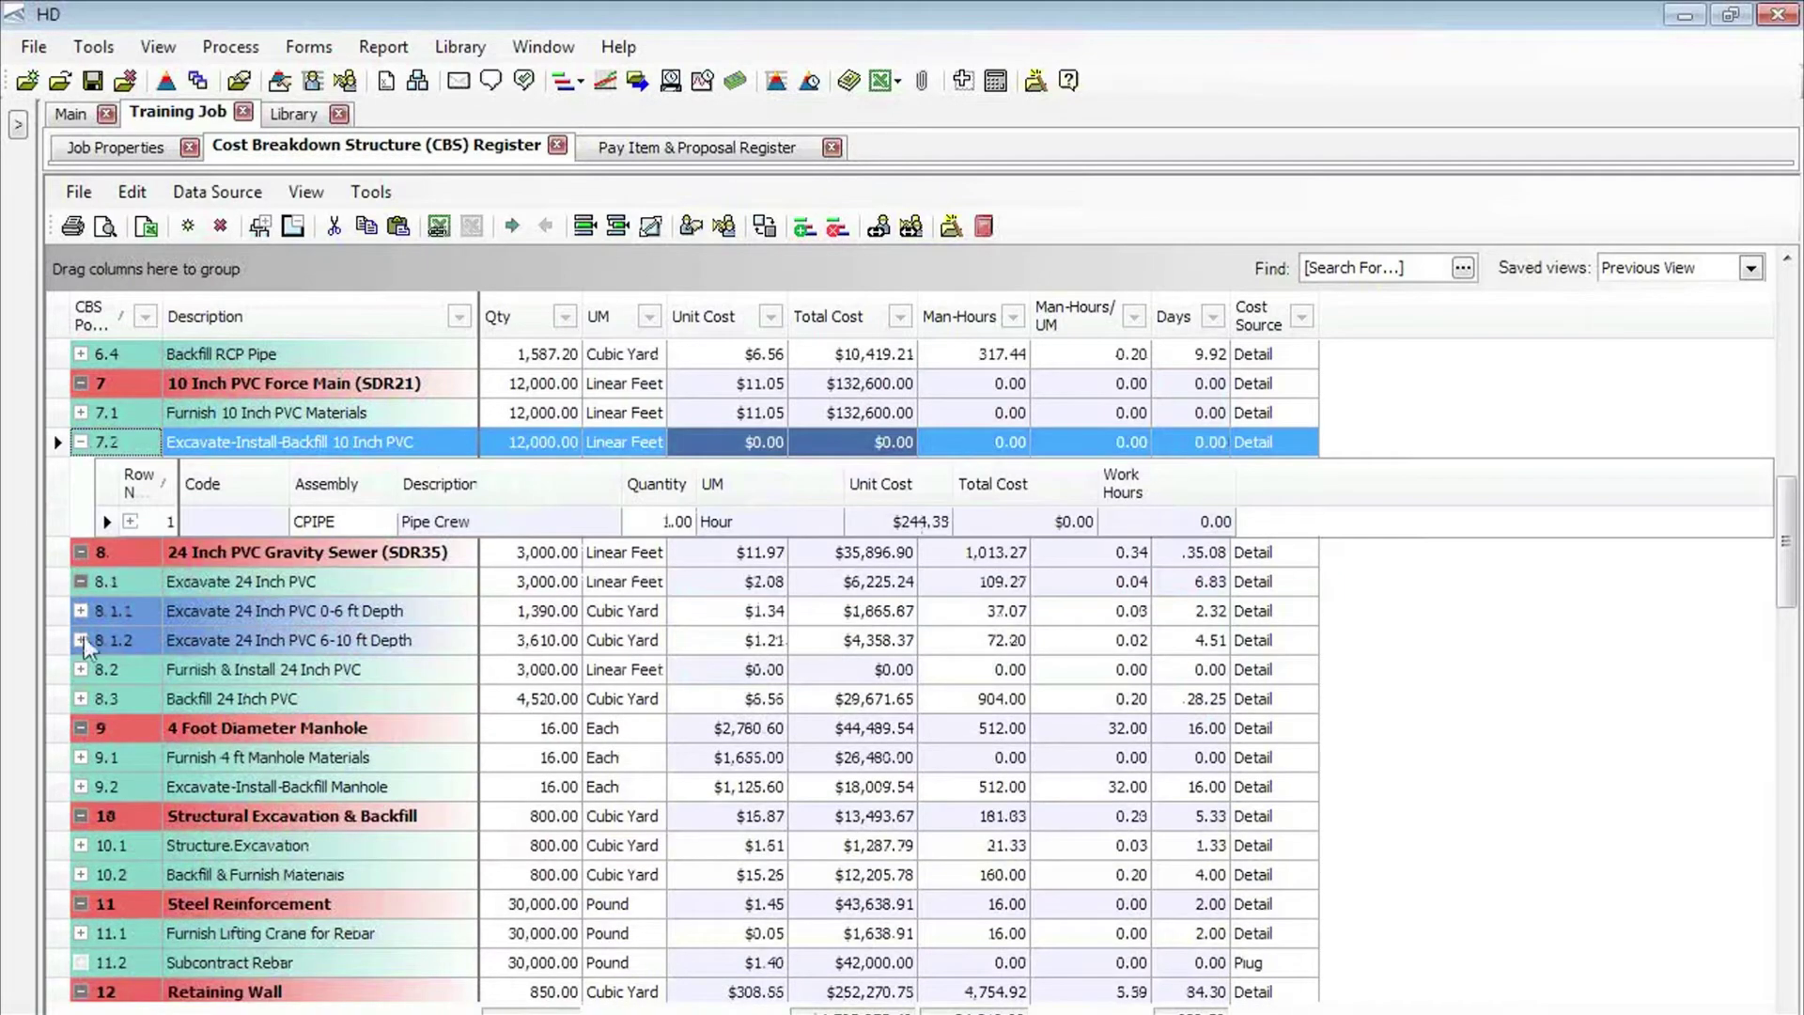
Step: Expand item 8.2 to verify the Pipe Crew, then scroll down to Toll Booth A and B
left_click(81, 669)
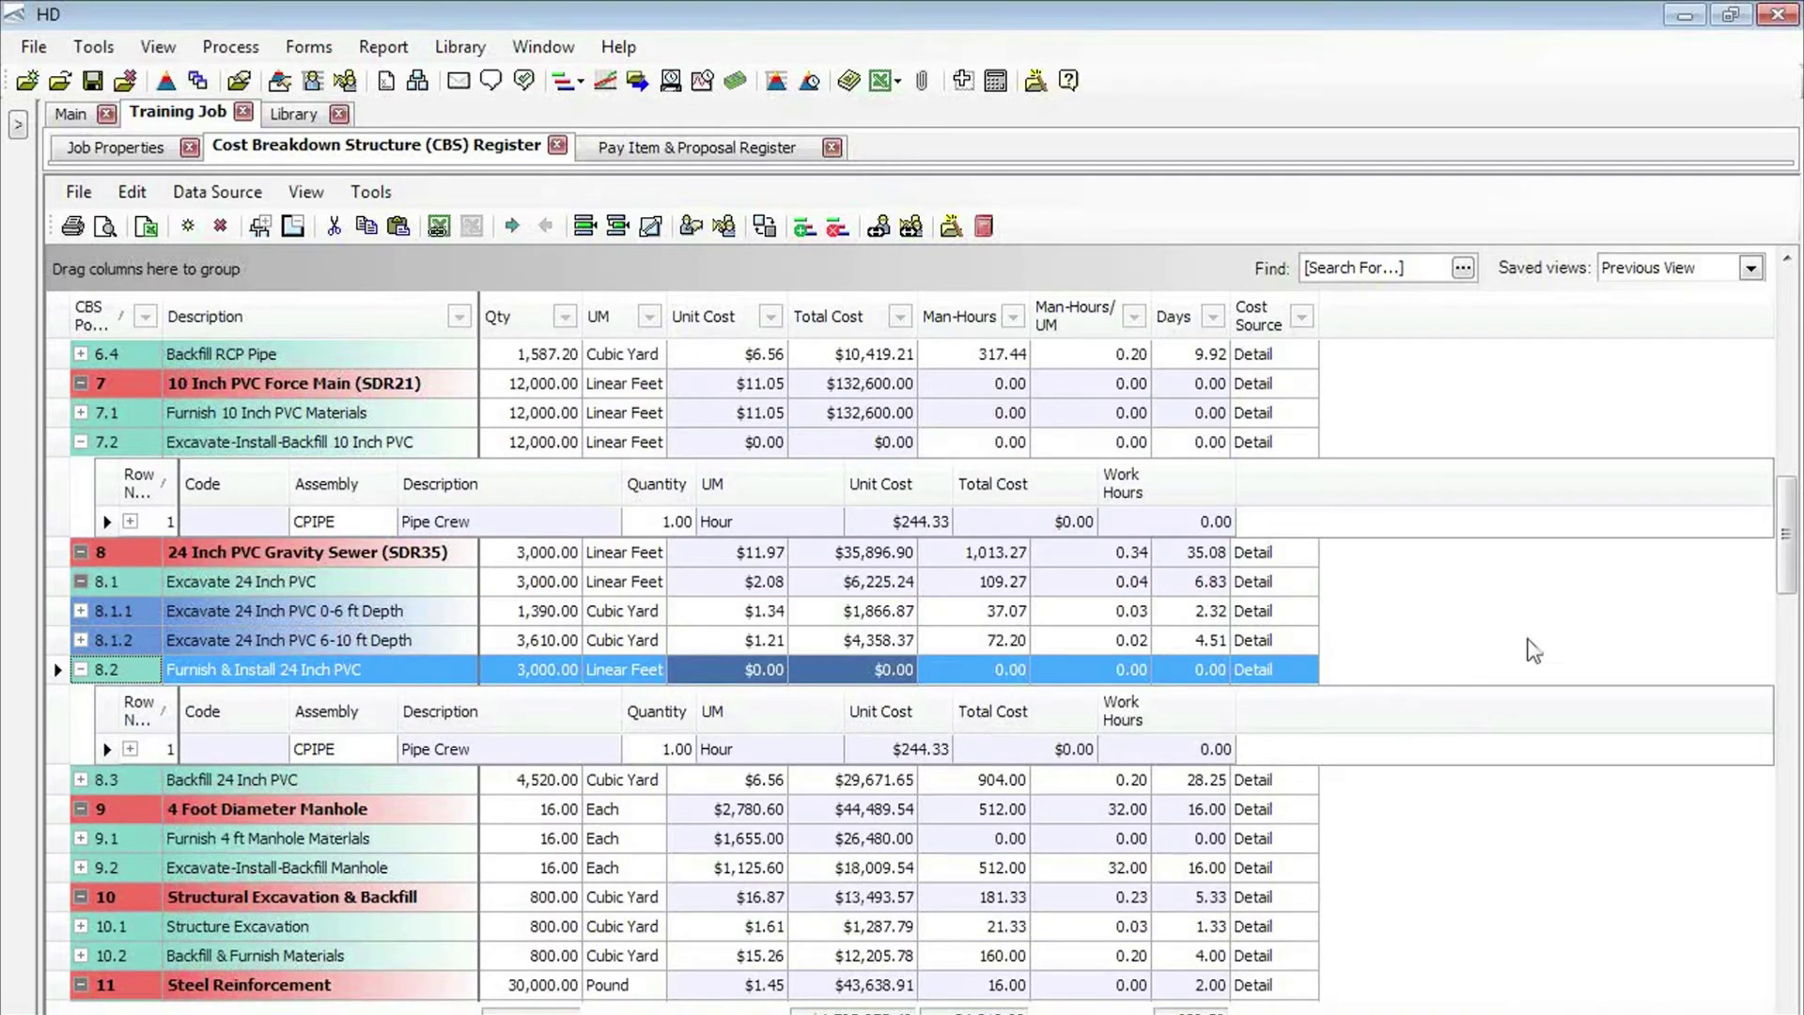
left_click_drag(1788, 594, 1801, 940)
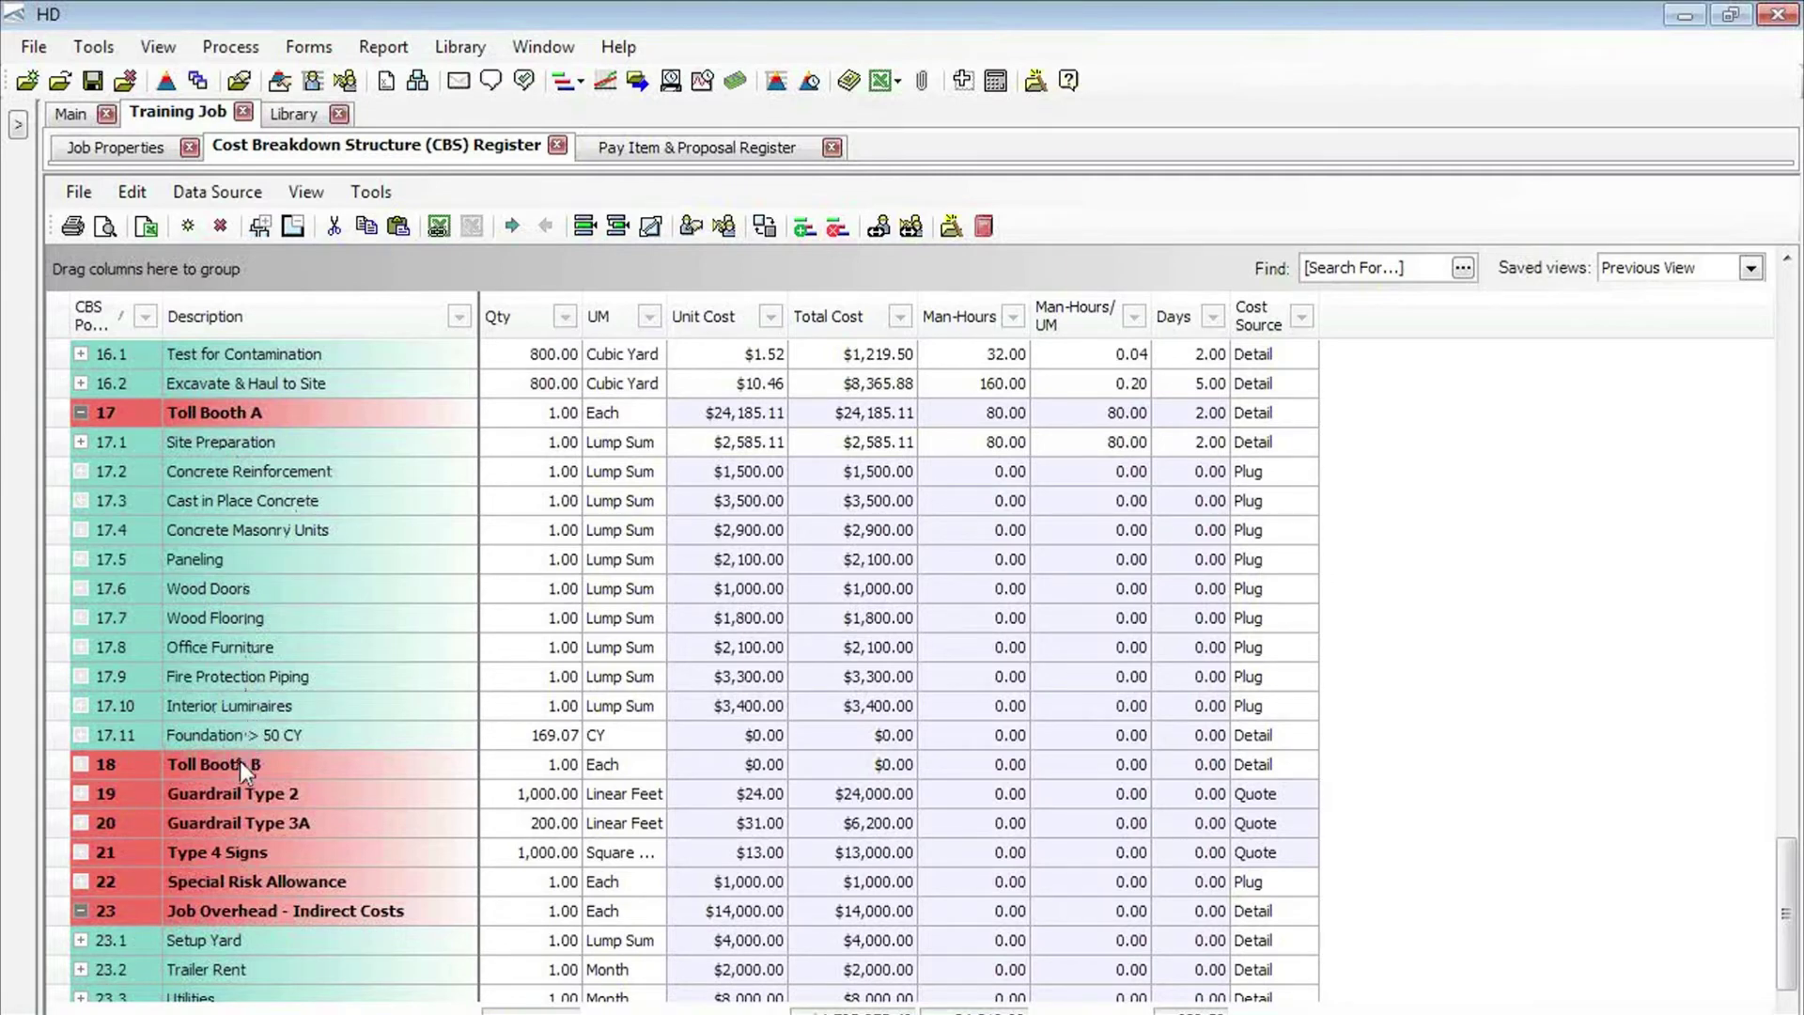
Step: Select items 17.1 Site Preparation through 17.11 and begin dragging them toward Toll Booth B
left_click(60, 441)
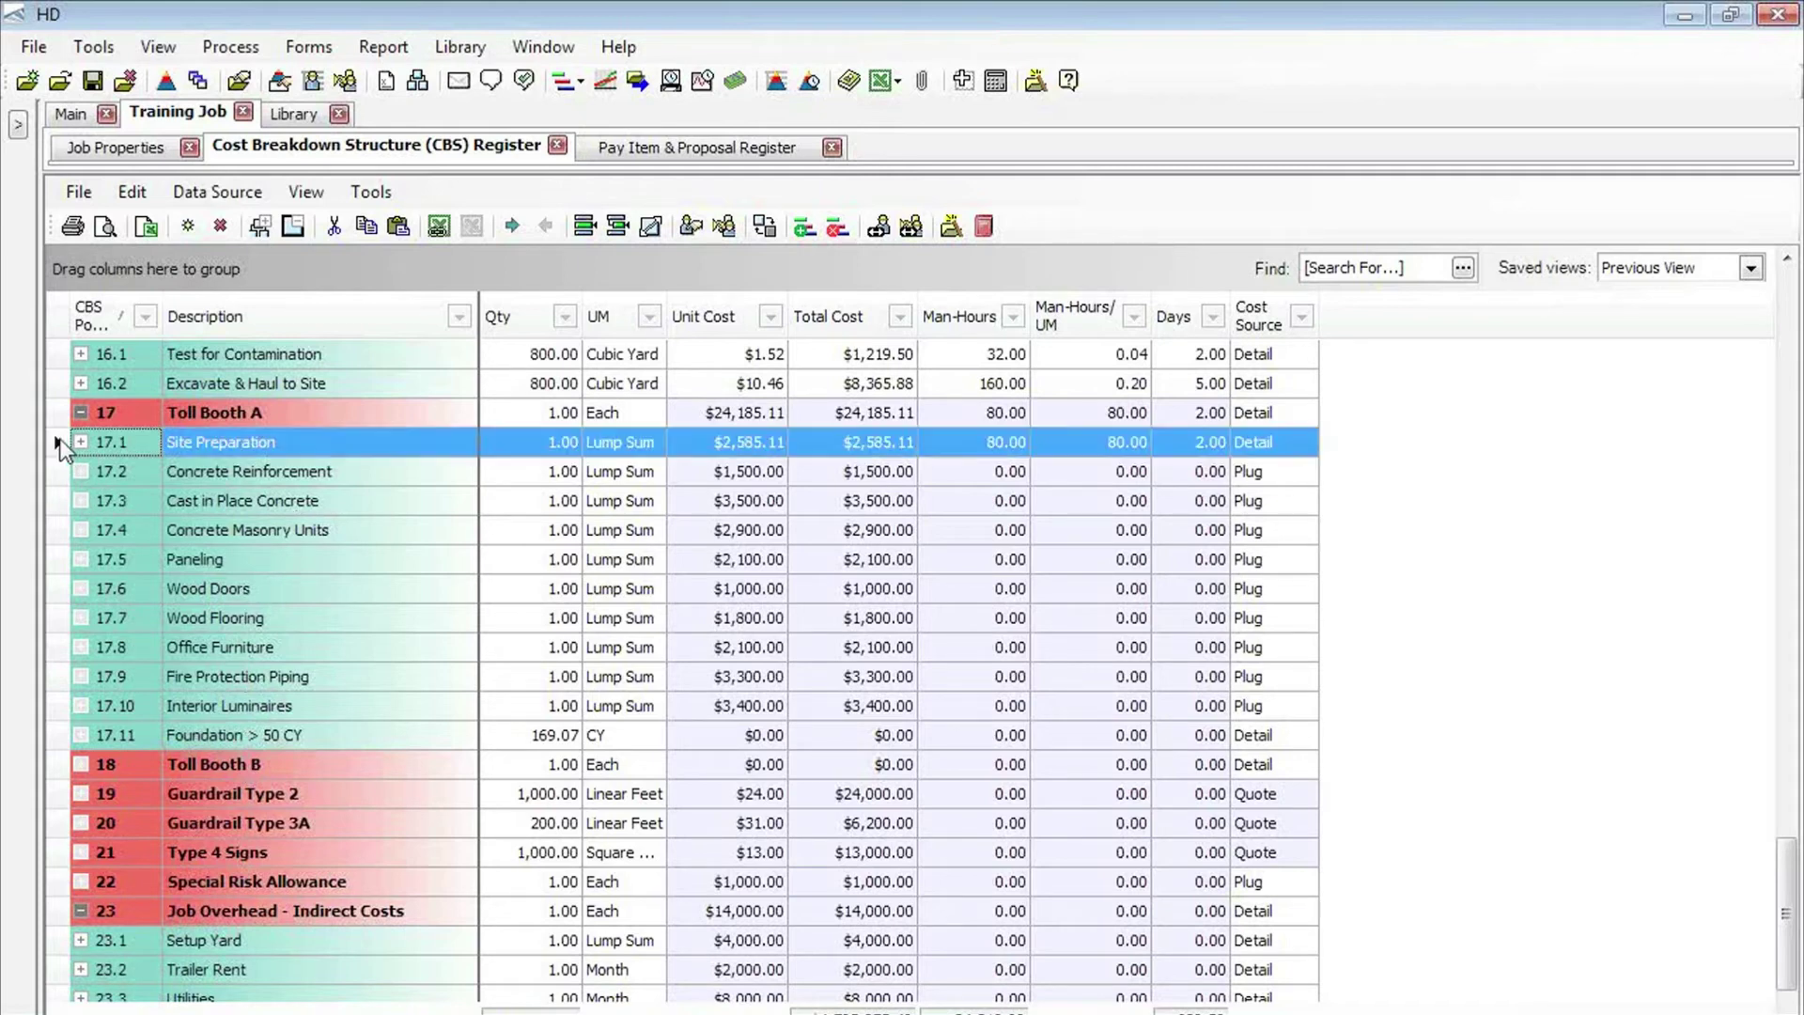
left_click(62, 735, "shift")
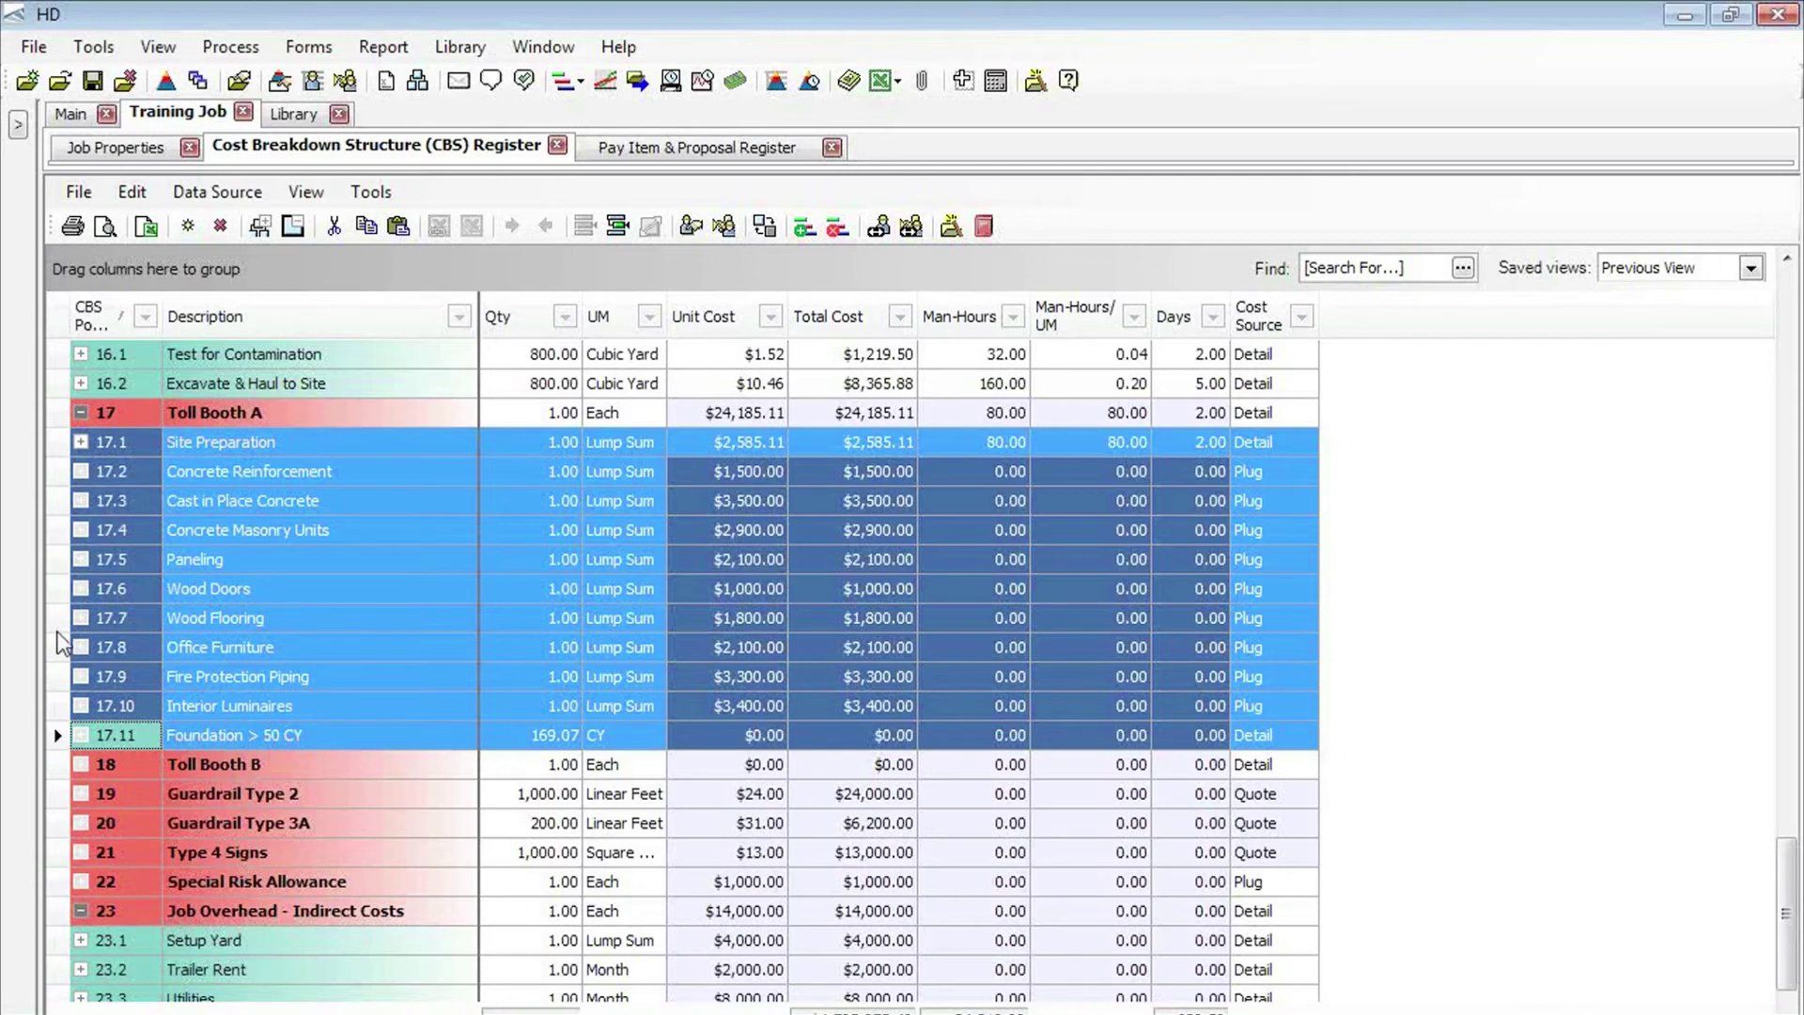
left_click_drag(57, 631, 58, 766)
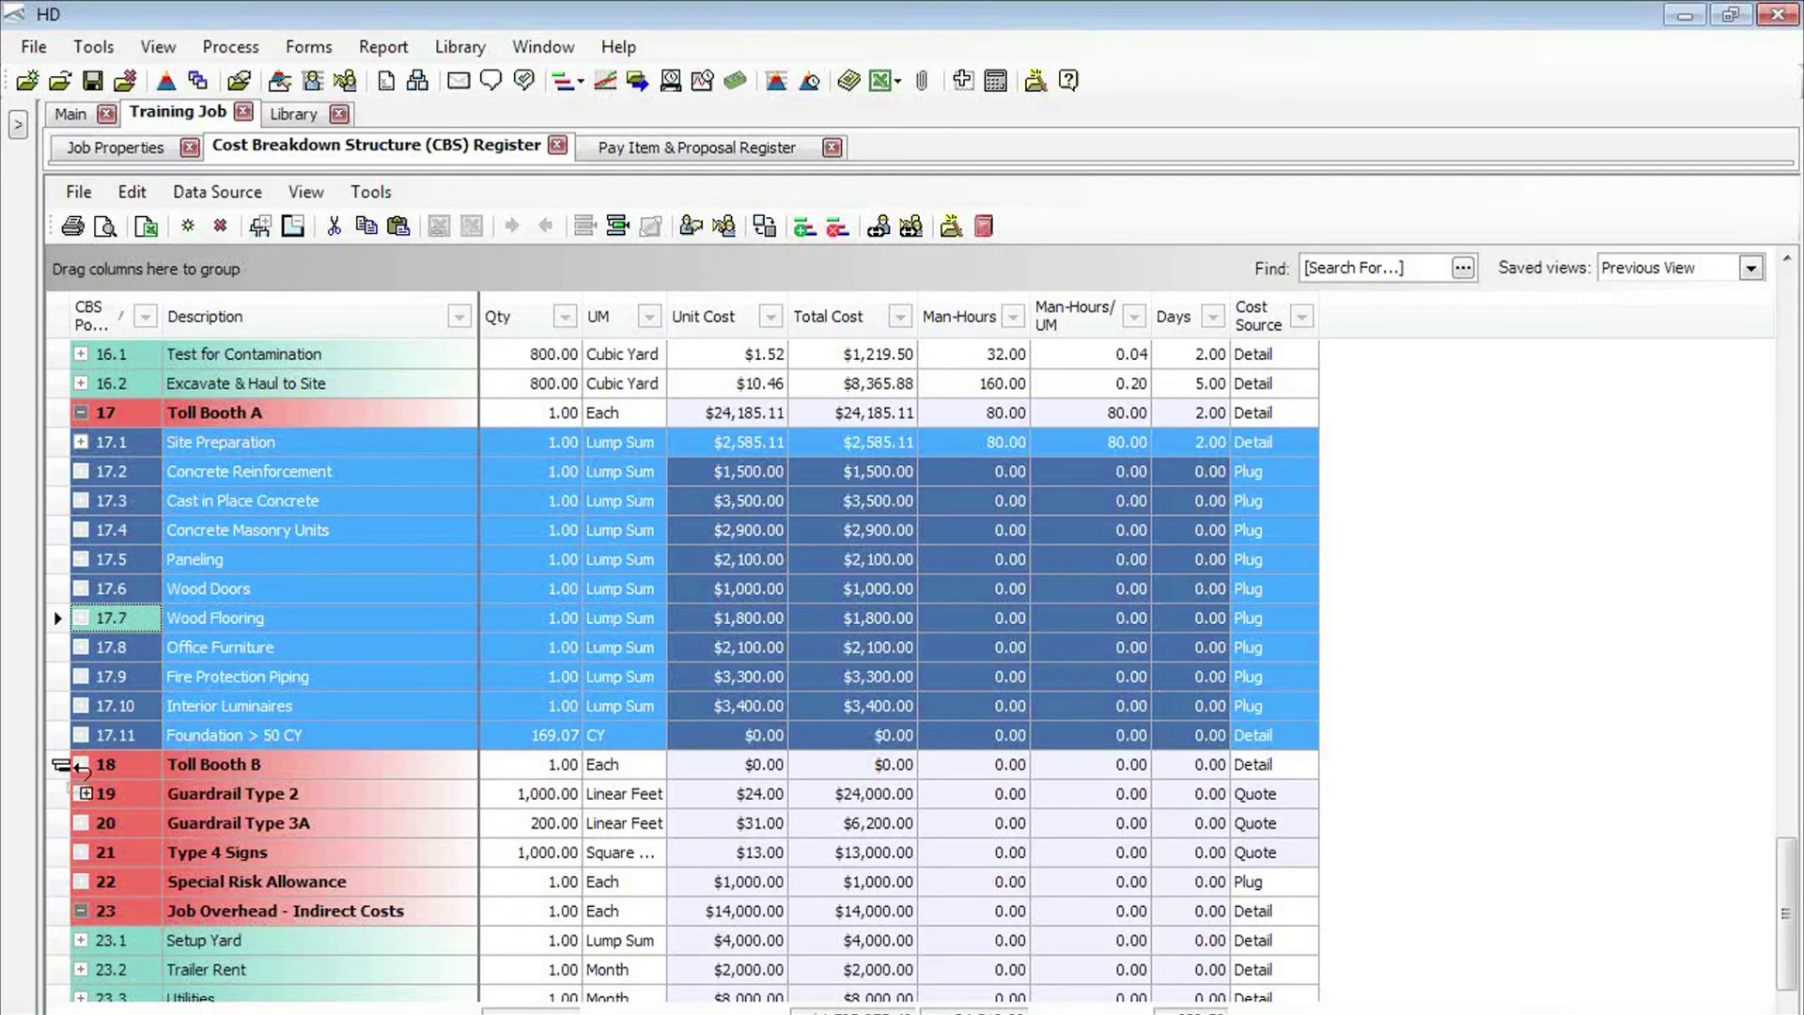
Step: Drop the selected items onto Toll Booth B as 18.1–18.11, adjusting quantities by drivers, then review
left_click_drag(75, 766, 77, 769)
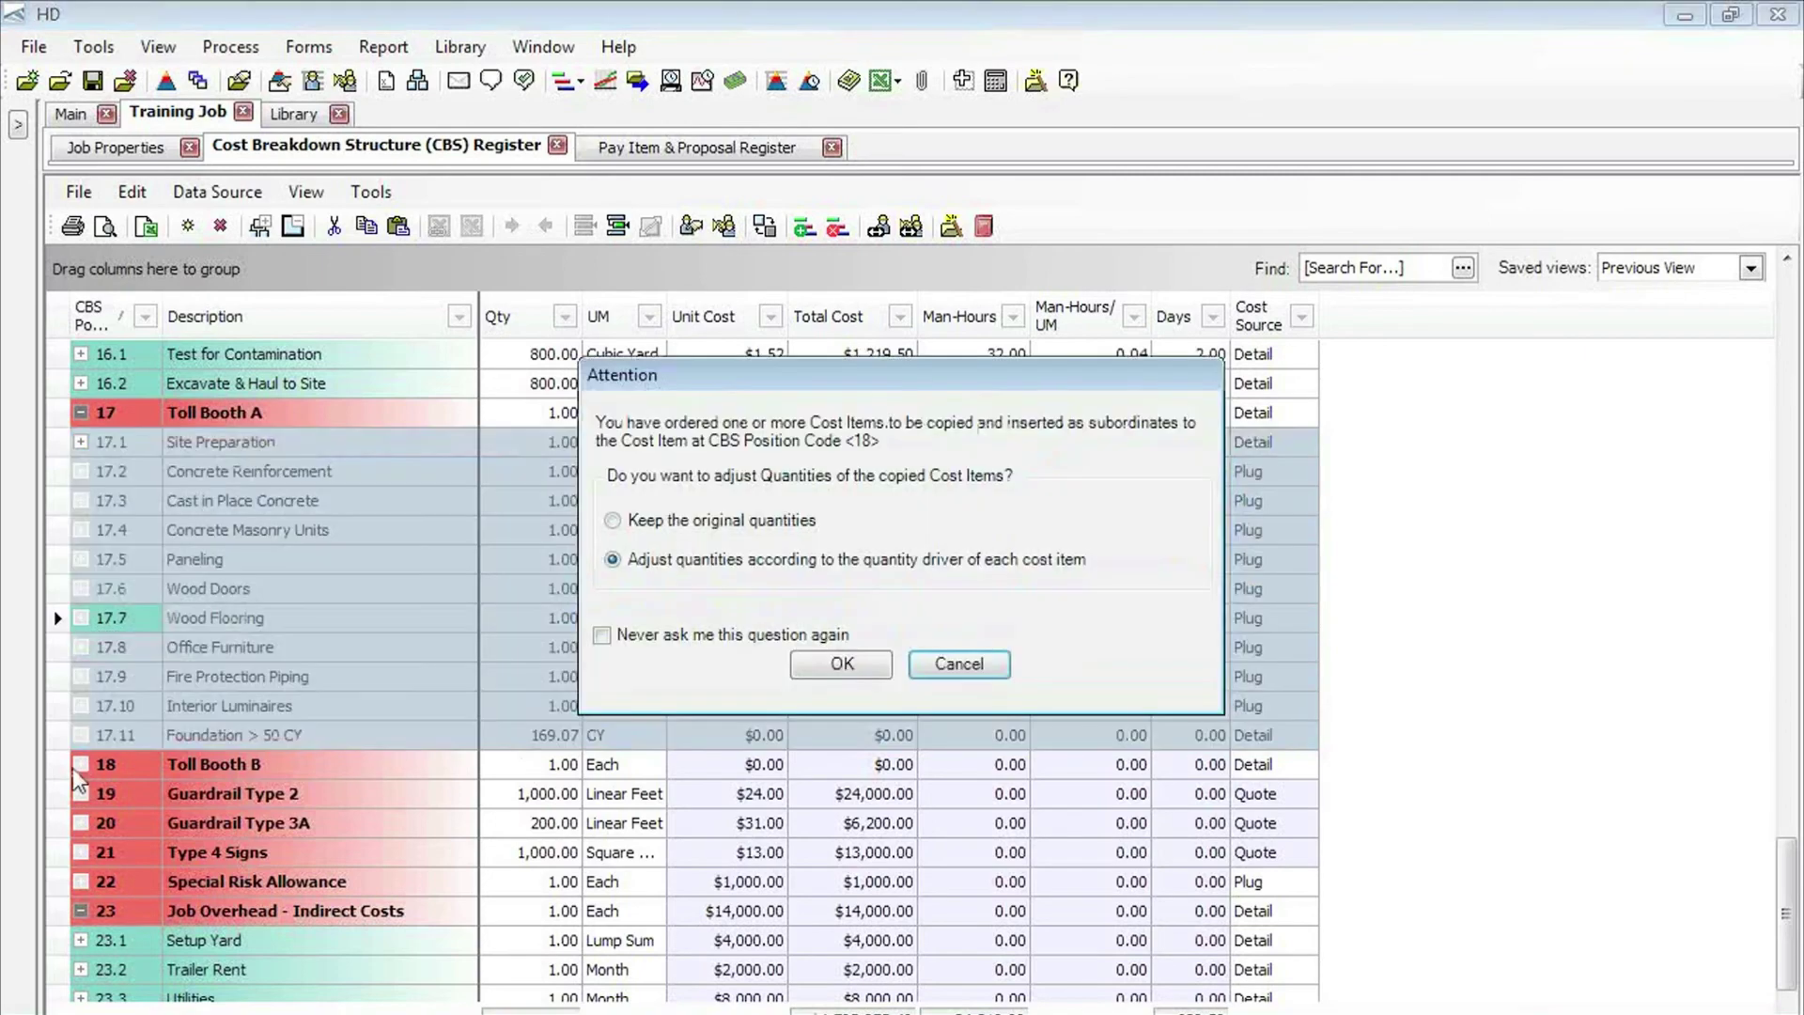
left_click(837, 664)
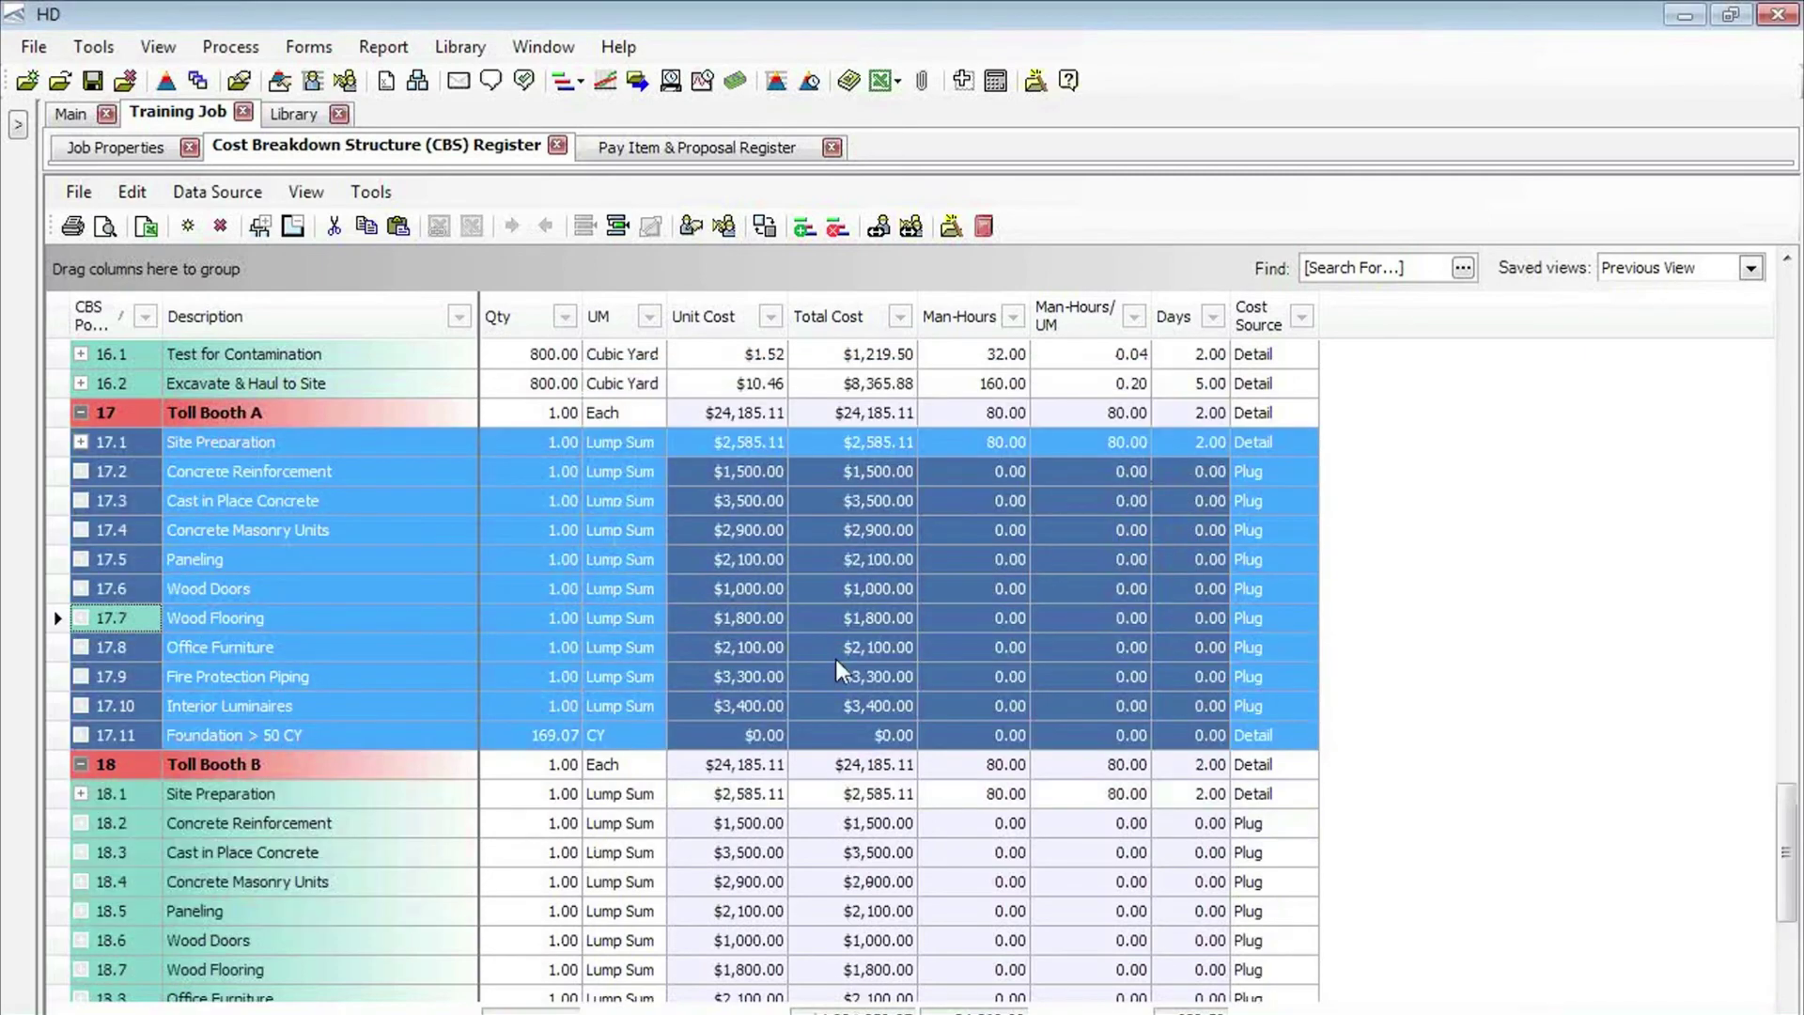
left_click(54, 562)
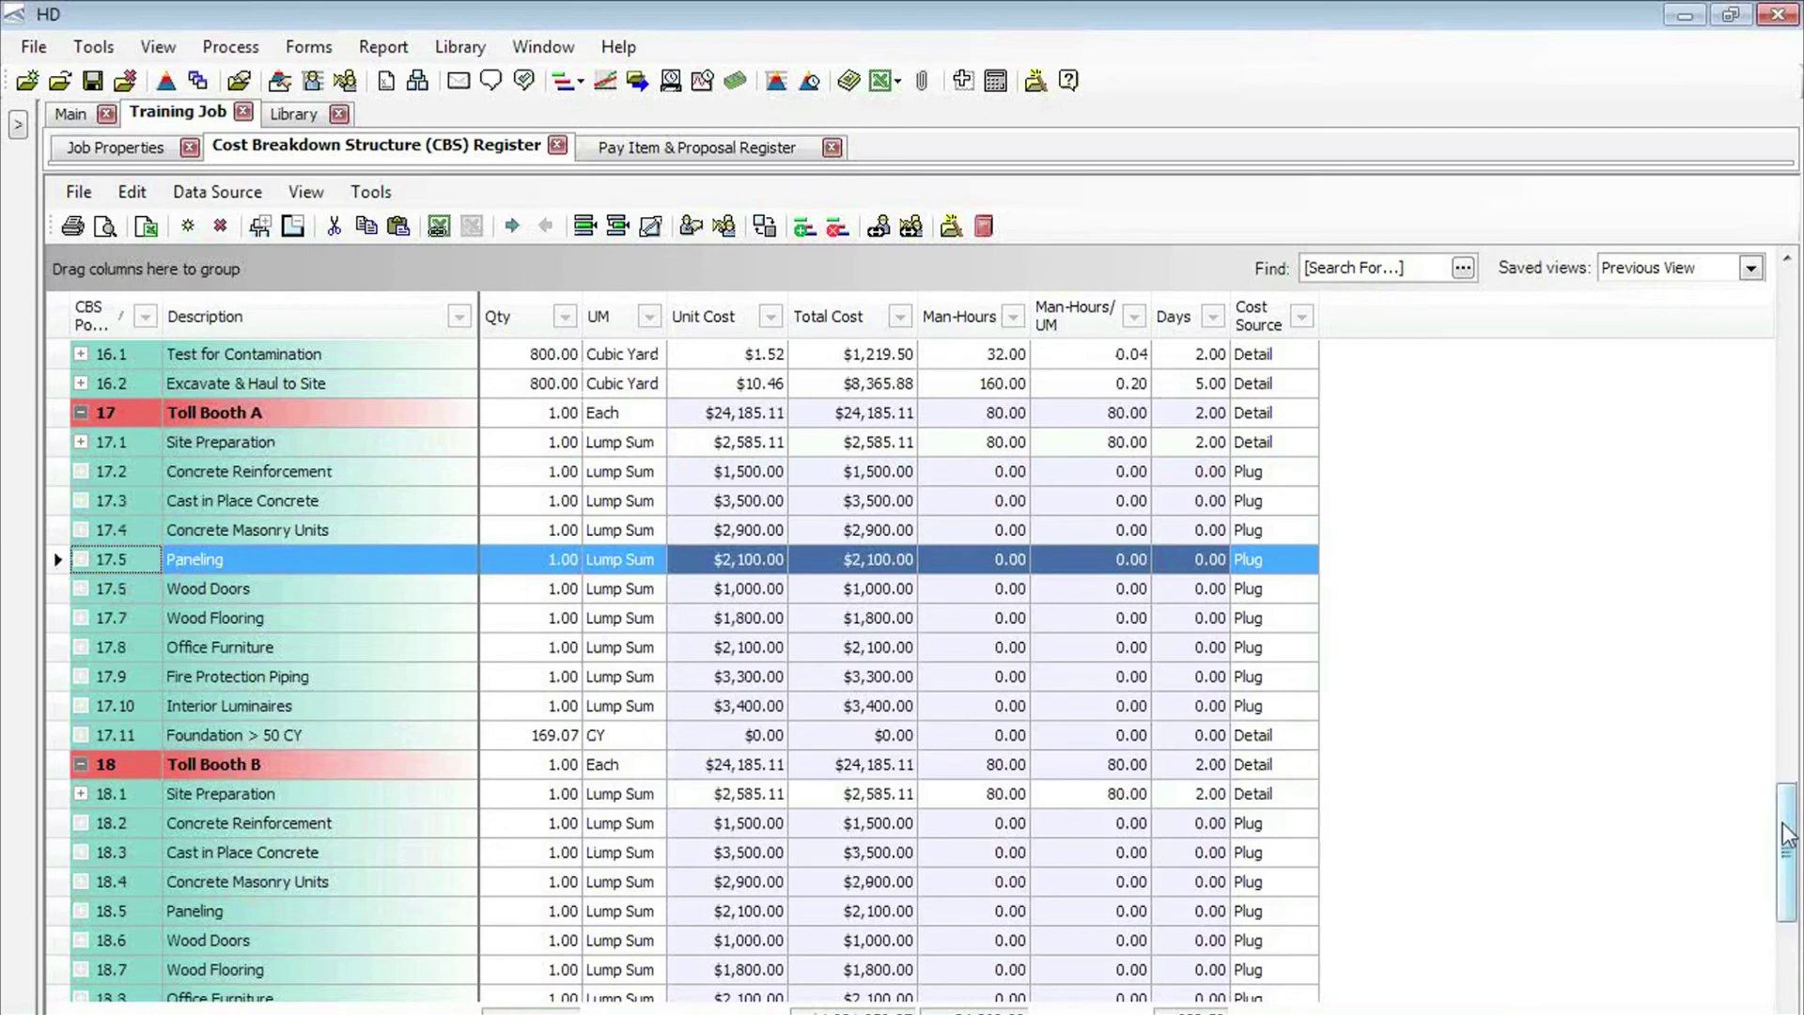
left_click_drag(1787, 836, 1790, 867)
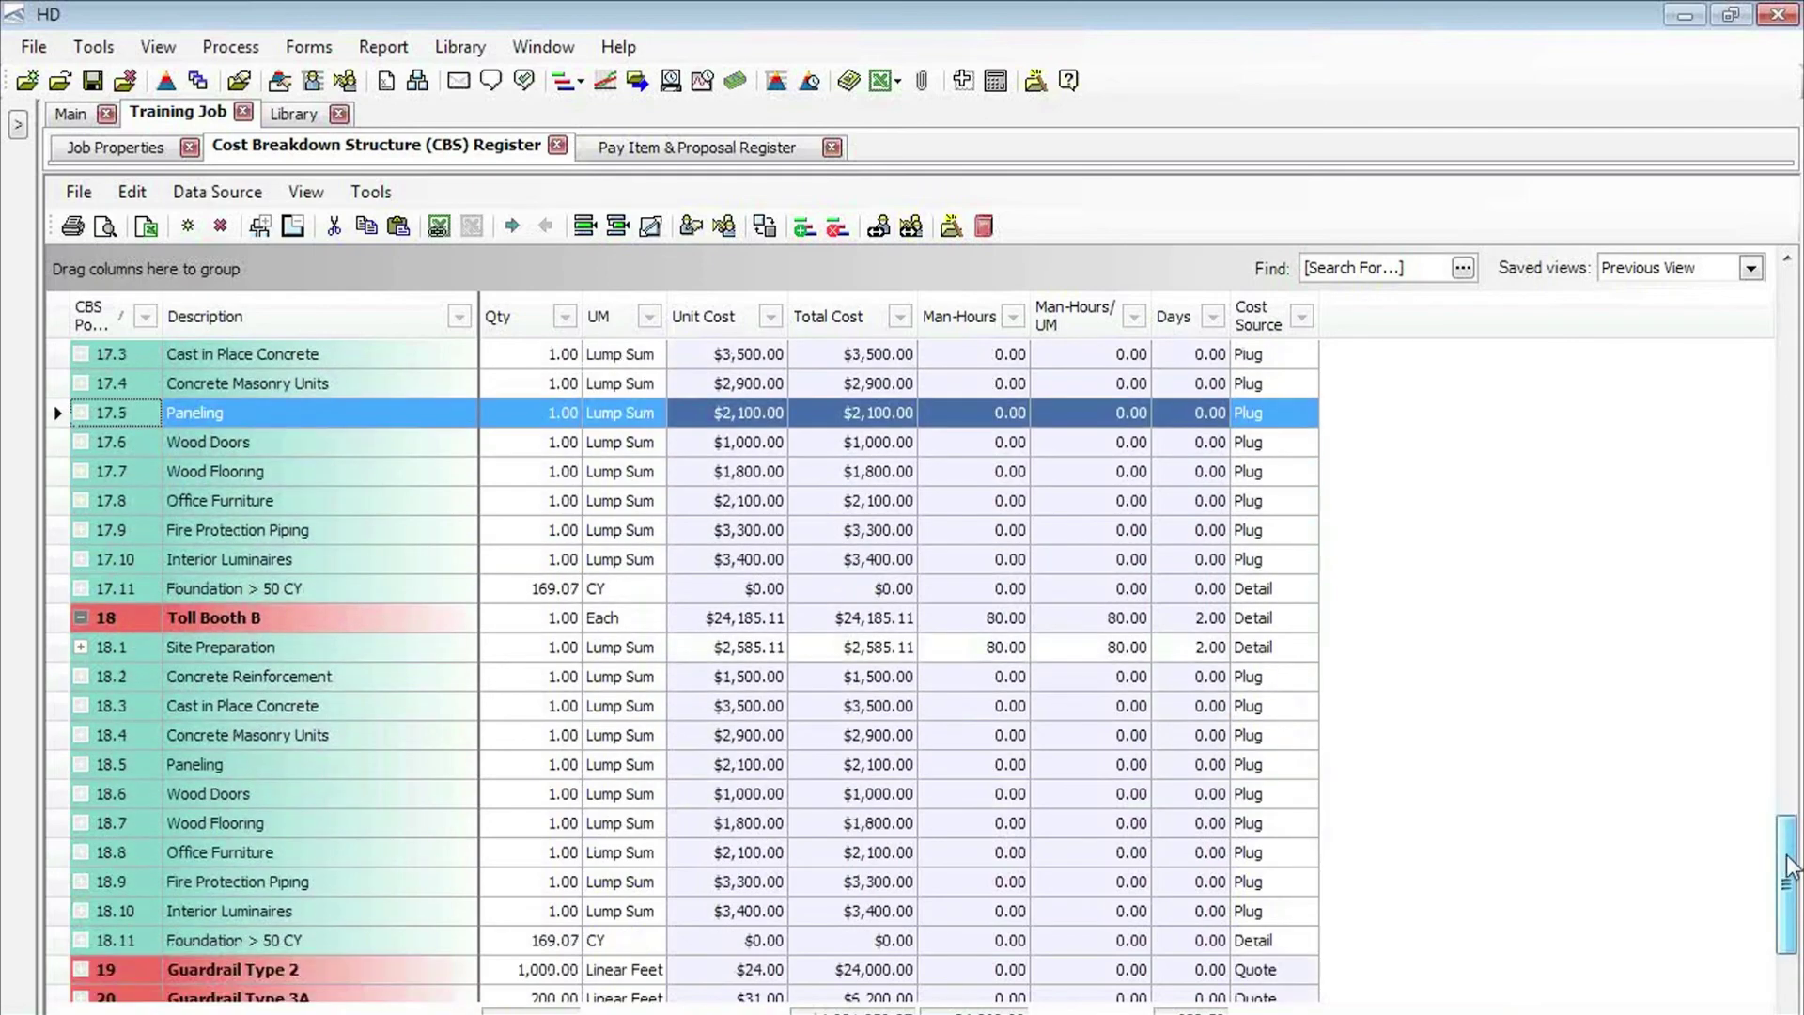